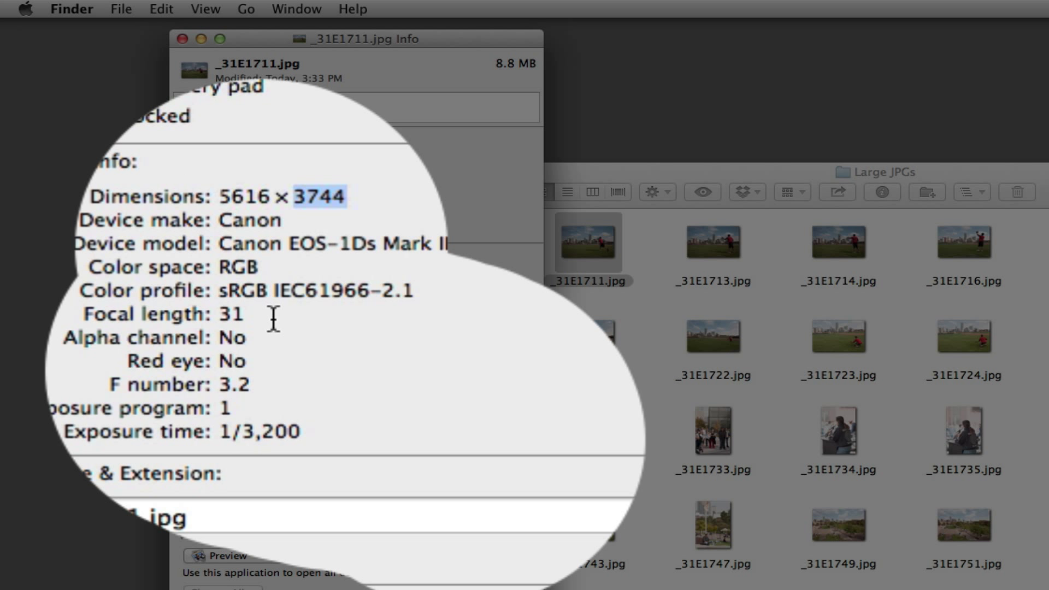
Examine the pixel dimensions and color profile of _31E1711.jpg in its file information.
{"action": "left_click_drag", "start_coordinate": [415, 291], "coordinate": [214, 290]}
{"action": "left_click", "coordinate": [405, 397]}
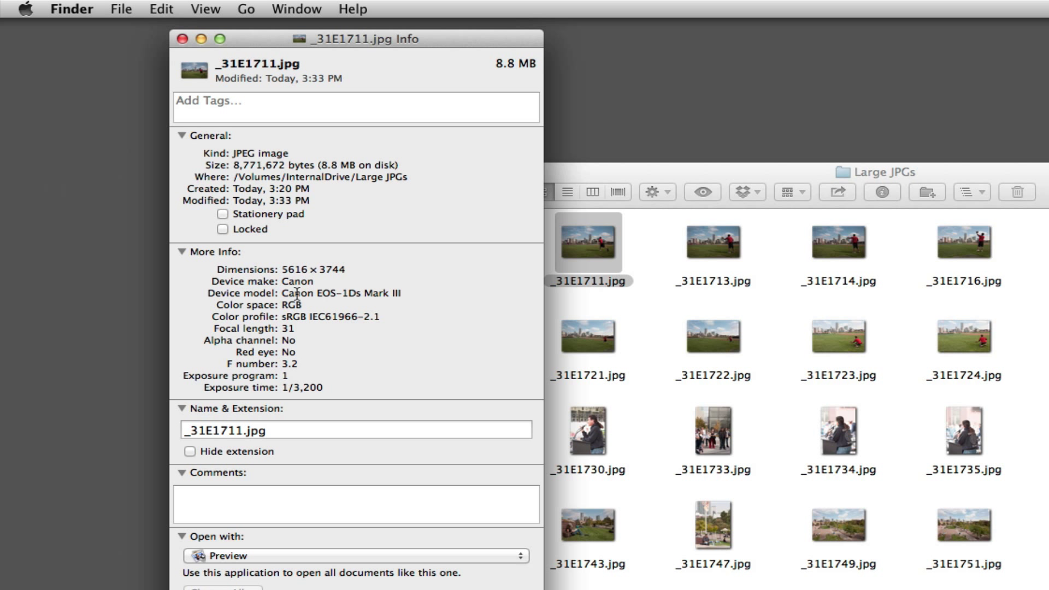
{"action": "left_click_drag", "start_coordinate": [281, 269], "coordinate": [306, 270]}
{"action": "left_click", "coordinate": [281, 272]}
{"action": "left_click", "coordinate": [593, 194]}
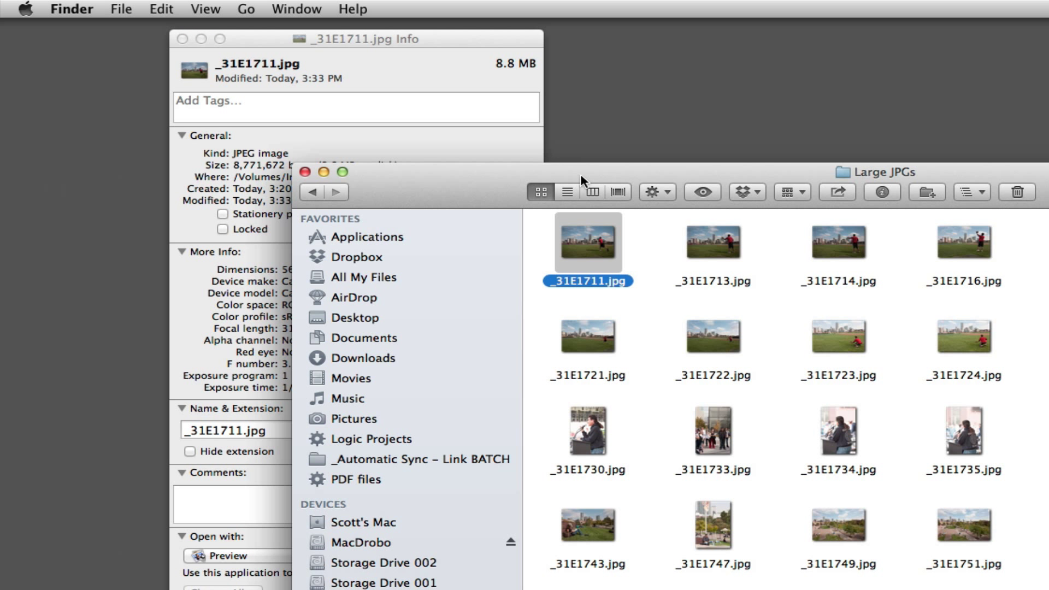
{"action": "left_click", "coordinate": [235, 270]}
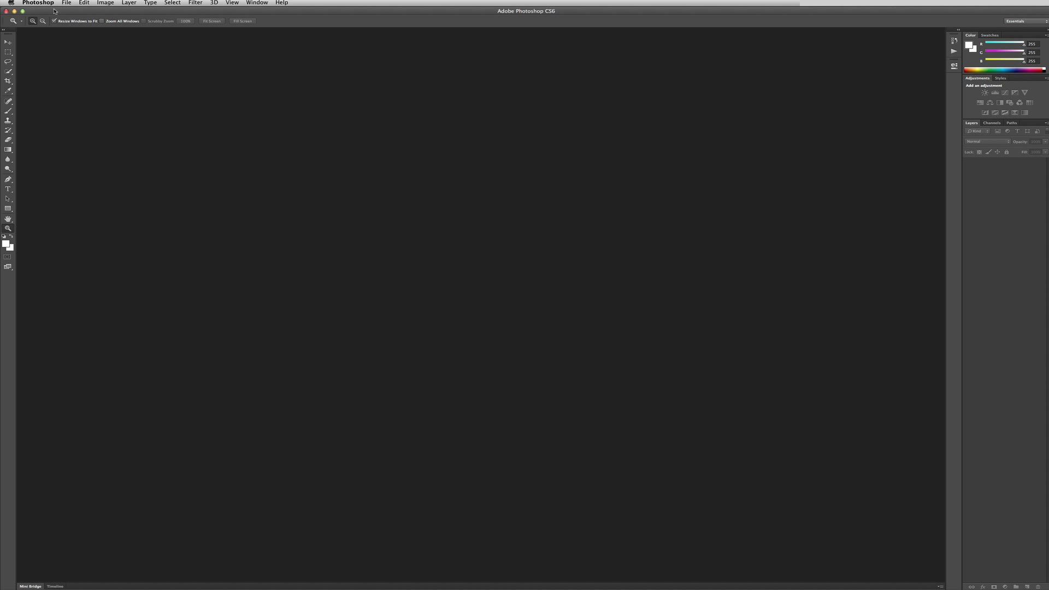
Switch to Photoshop and open _31E1711.jpg from the Large JPGs folder.
{"action": "left_click", "coordinate": [65, 3]}
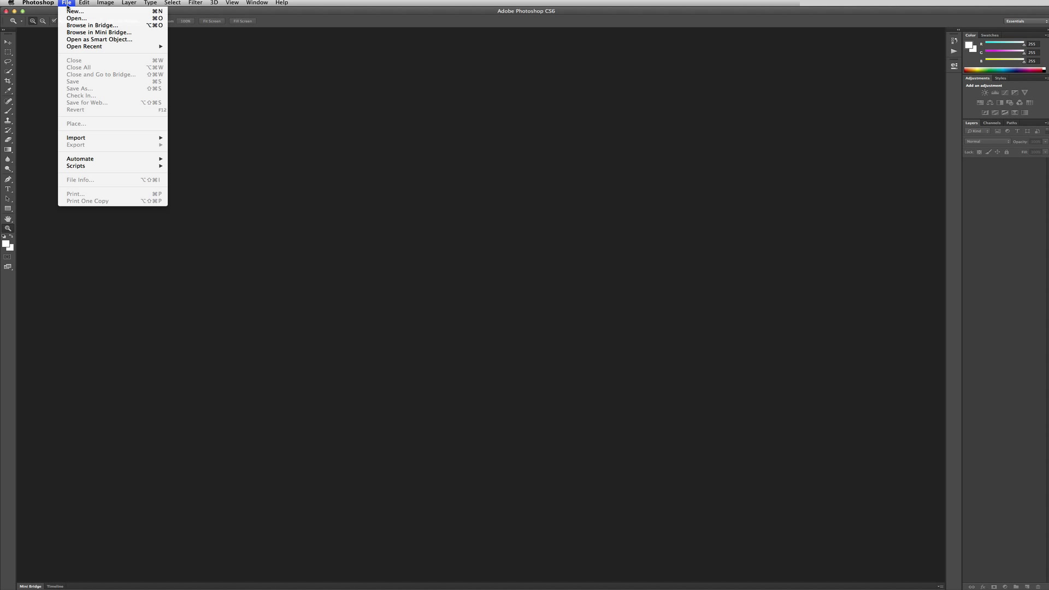
{"action": "left_click", "coordinate": [76, 18]}
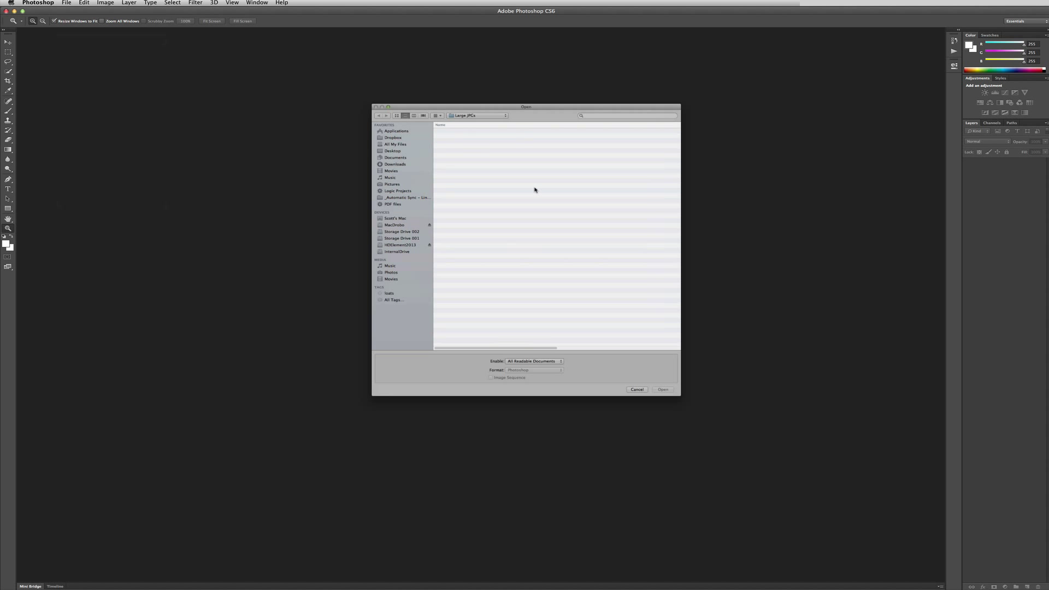
{"action": "left_click", "coordinate": [446, 93]}
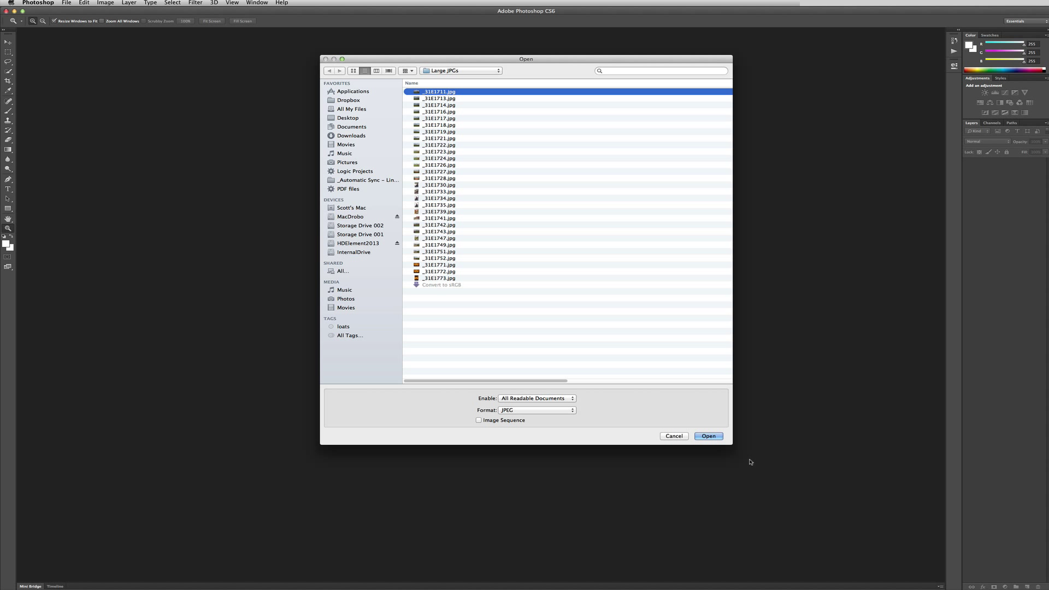
{"action": "left_click", "coordinate": [714, 437]}
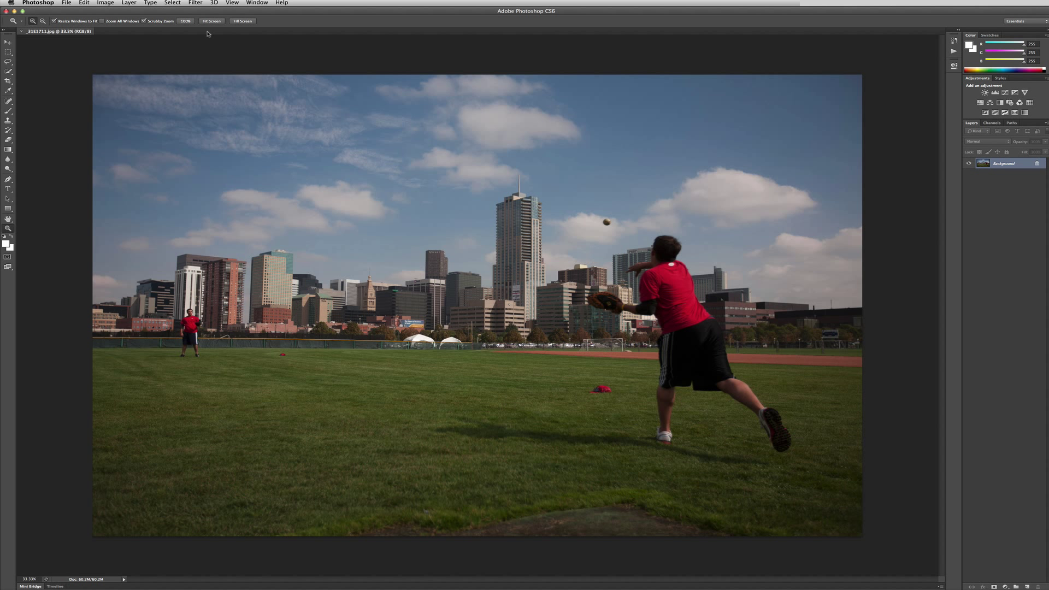
Check the photo's pixel dimensions in the Image Size settings and leave them without applying changes.
{"action": "left_click", "coordinate": [106, 3]}
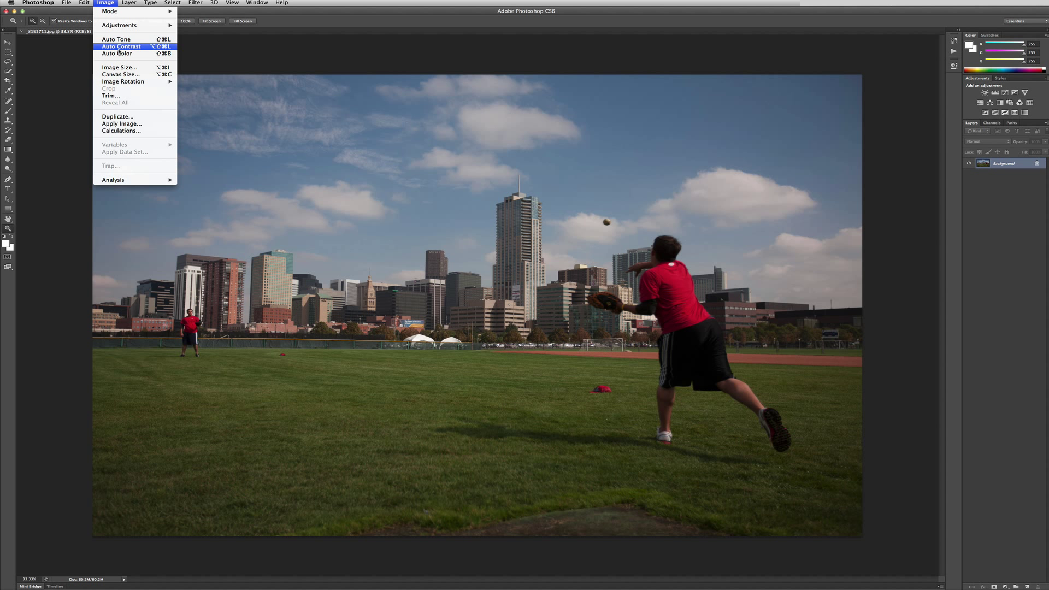
{"action": "left_click", "coordinate": [115, 68]}
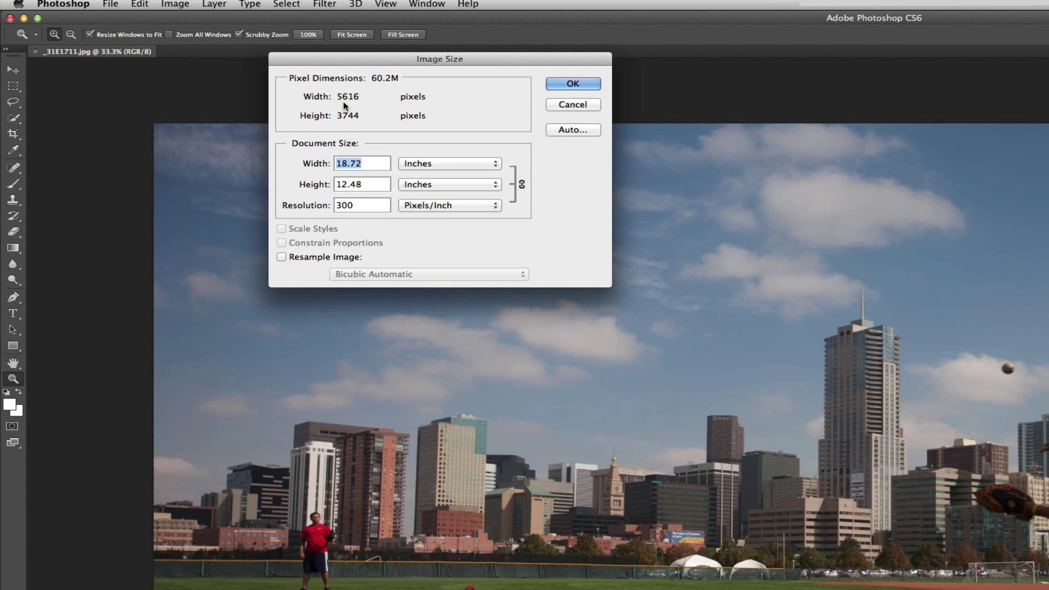
{"action": "left_click", "coordinate": [570, 106]}
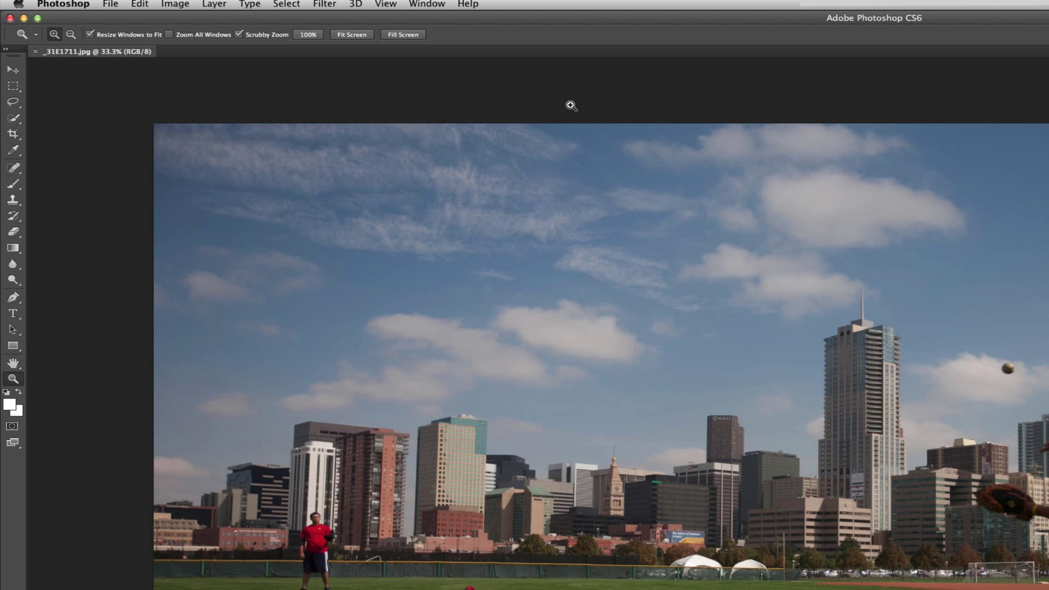
Show the available actions and start recording a new action named "Resize for HD" in the Default Actions set.
{"action": "left_click", "coordinate": [427, 3]}
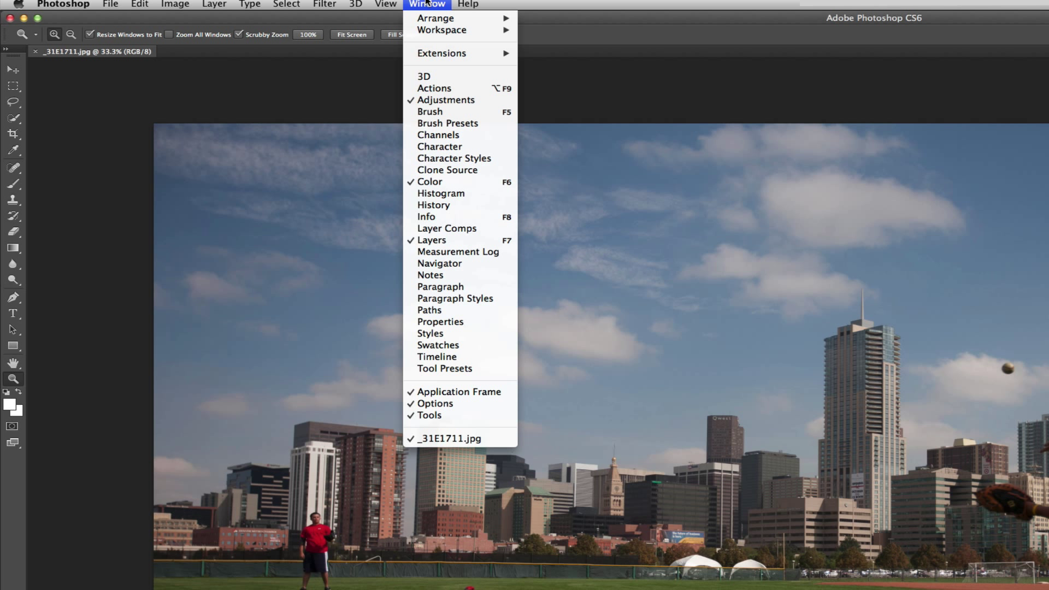
{"action": "left_click", "coordinate": [431, 89]}
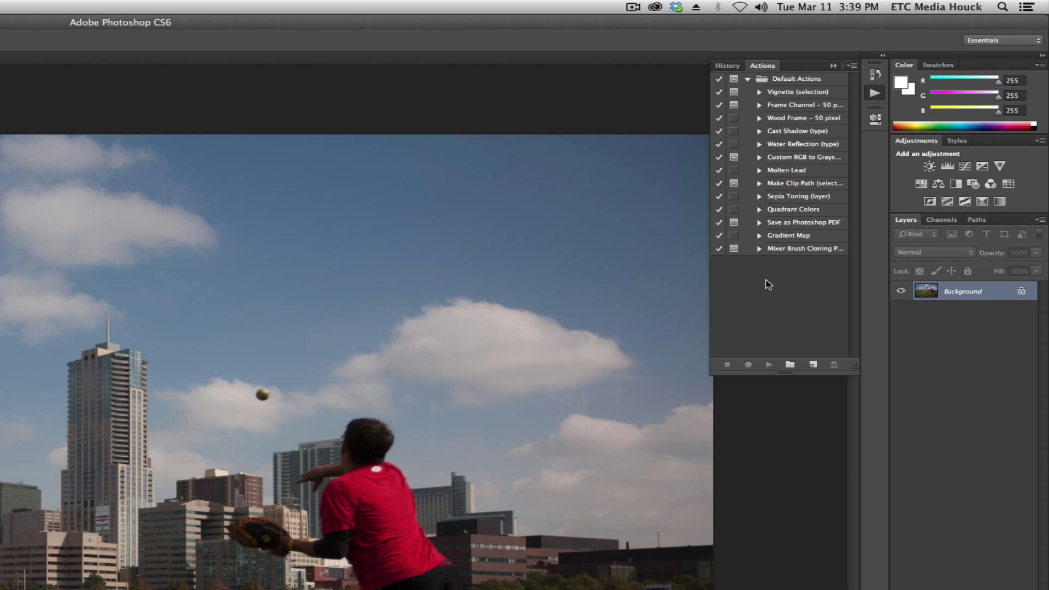
{"action": "left_click", "coordinate": [305, 5]}
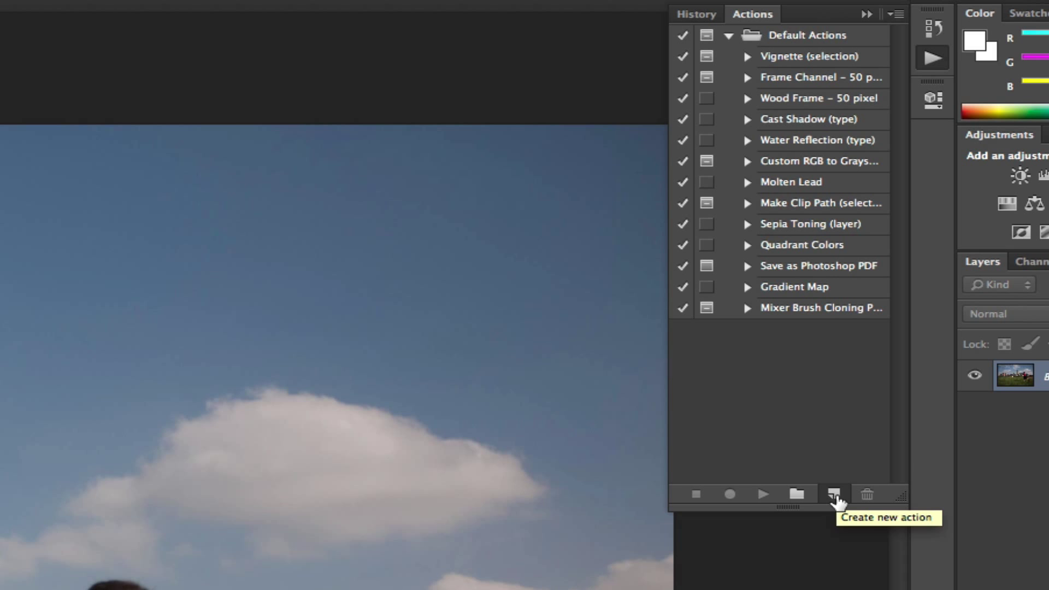
{"action": "left_click", "coordinate": [834, 494]}
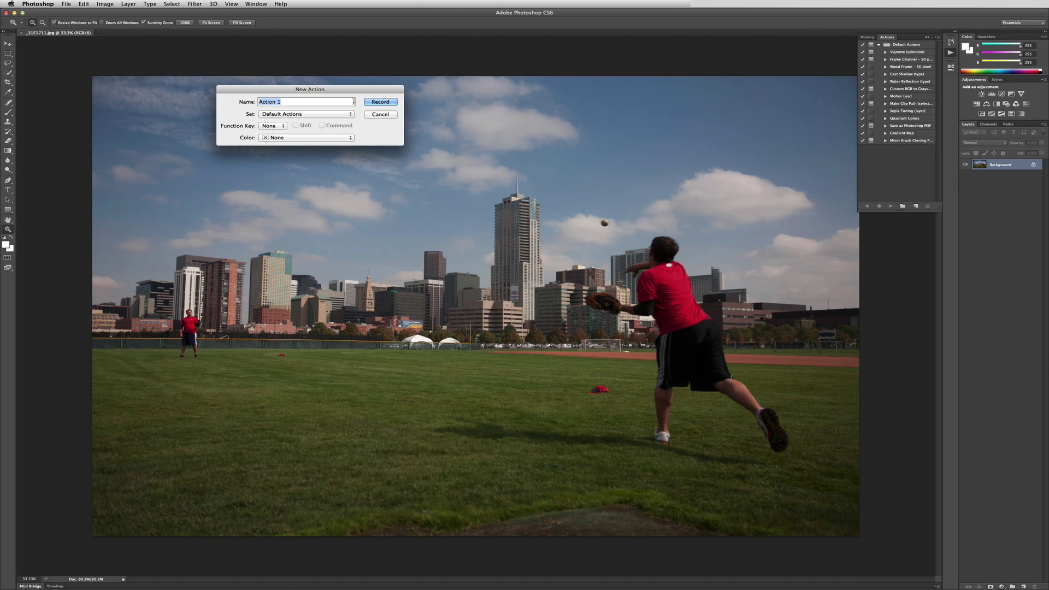
{"action": "type", "text": "Resize for HD"}
{"action": "left_click", "coordinate": [380, 102]}
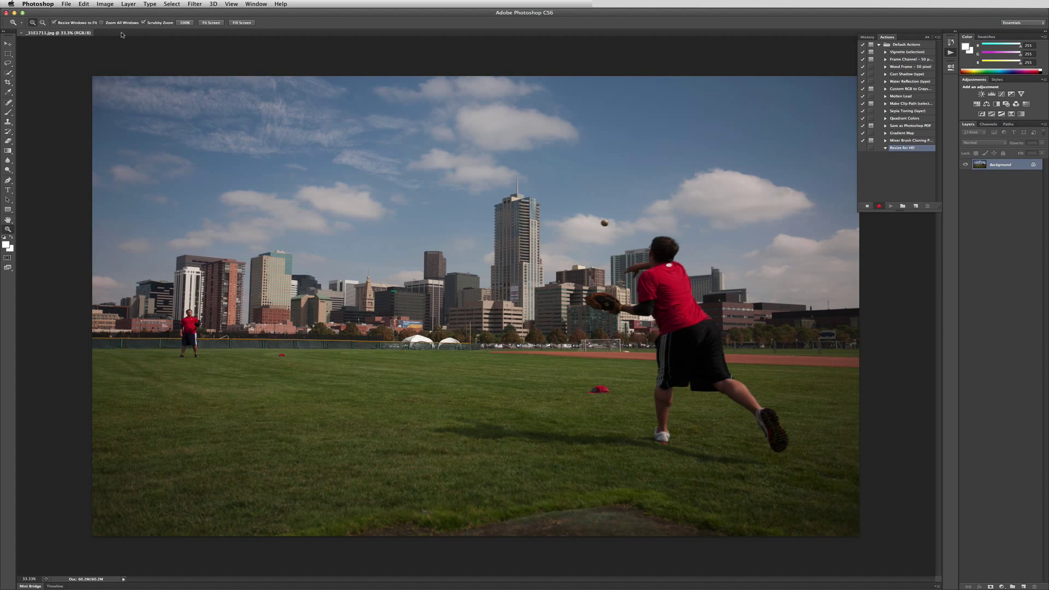
Resize the photo to a width of 2880 pixels with Resample Image, Constrain Proportions and Scale Styles enabled.
{"action": "left_click", "coordinate": [106, 4]}
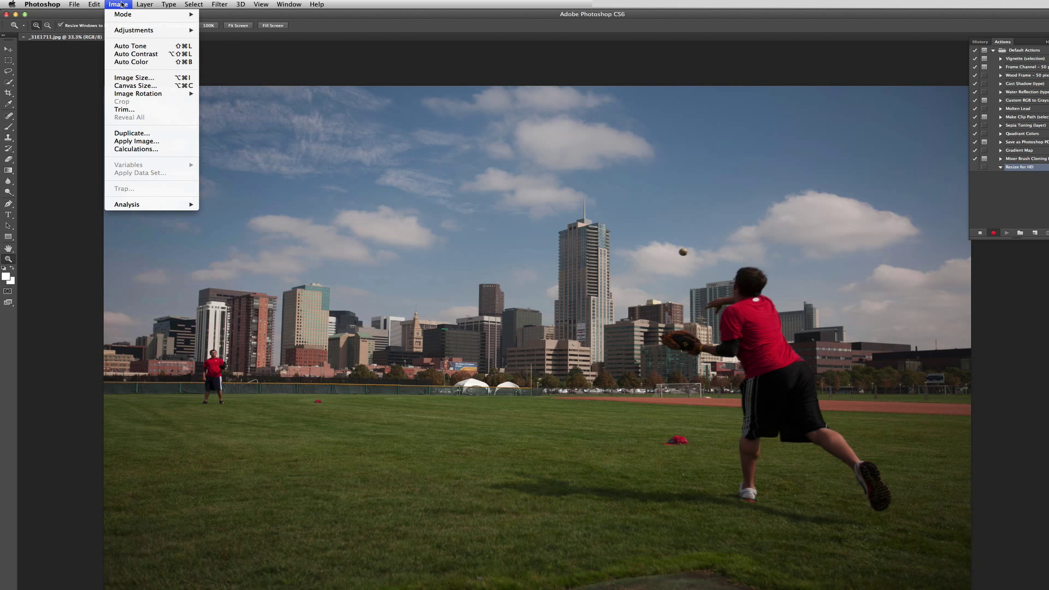
{"action": "left_click", "coordinate": [133, 78]}
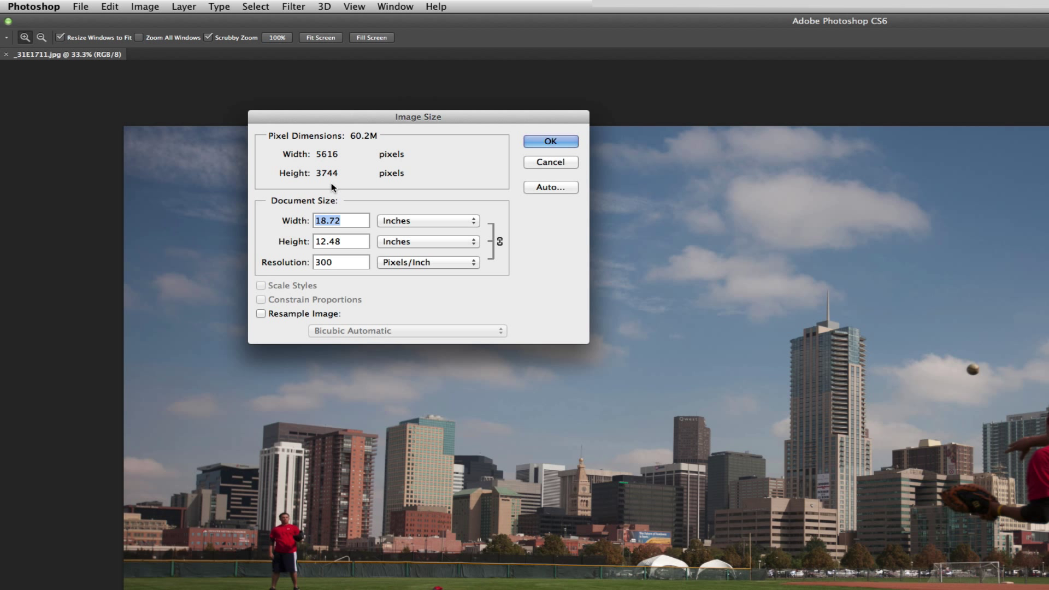
{"action": "left_click", "coordinate": [260, 314]}
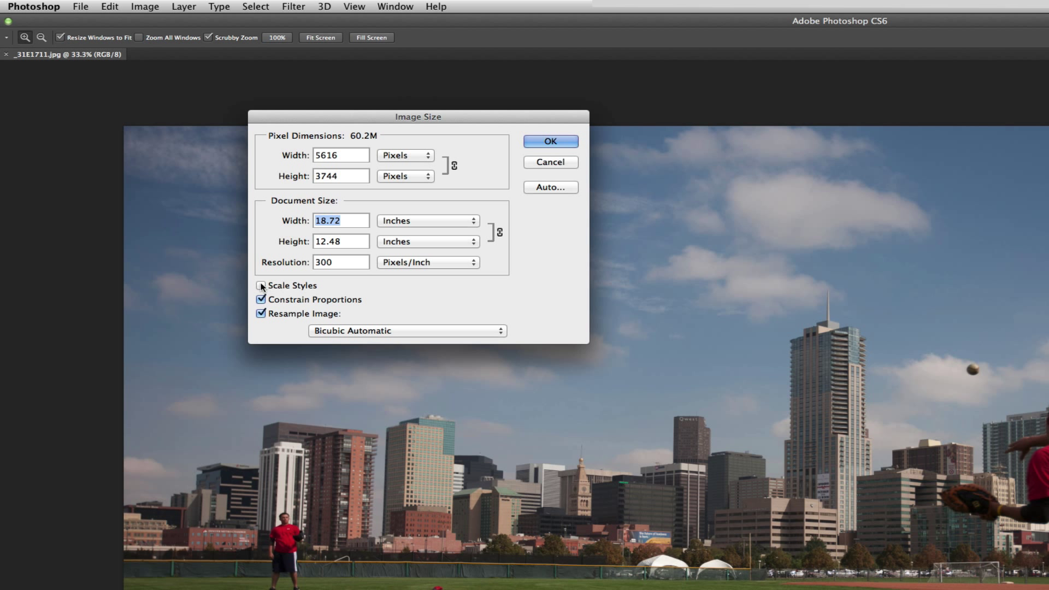
{"action": "left_click", "coordinate": [261, 286]}
{"action": "left_click", "coordinate": [260, 313]}
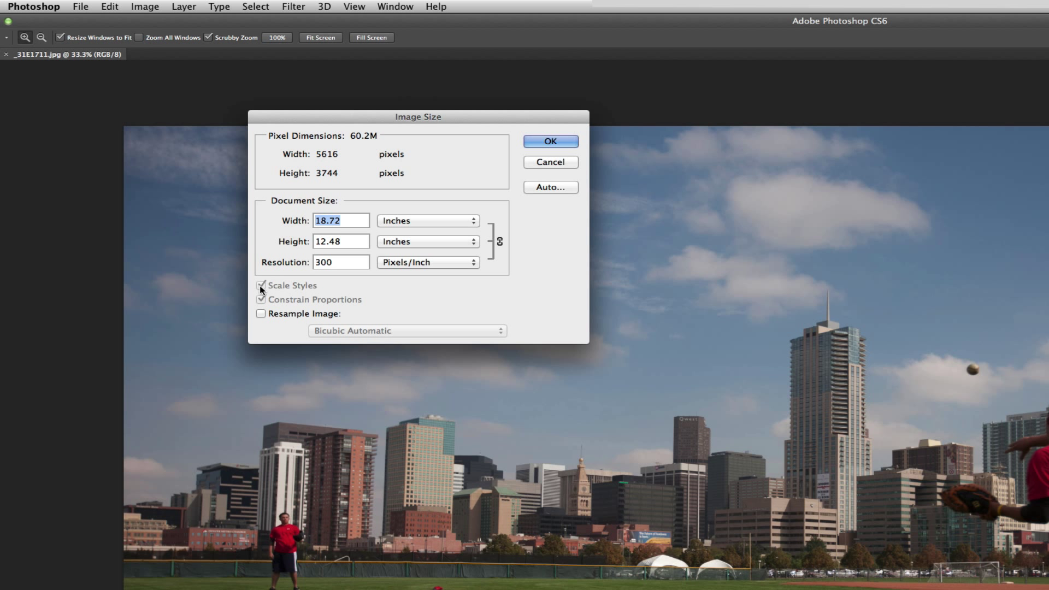
{"action": "left_click", "coordinate": [261, 313]}
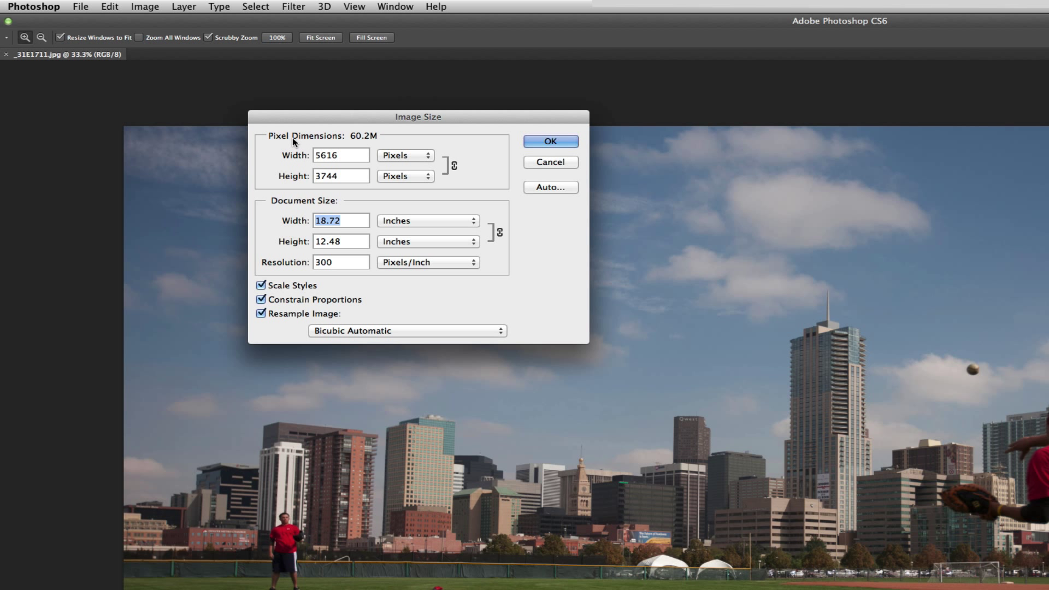
{"action": "key", "text": "shift+Tab"}
{"action": "key", "text": "shift+Tab"}
{"action": "type", "text": "2880"}
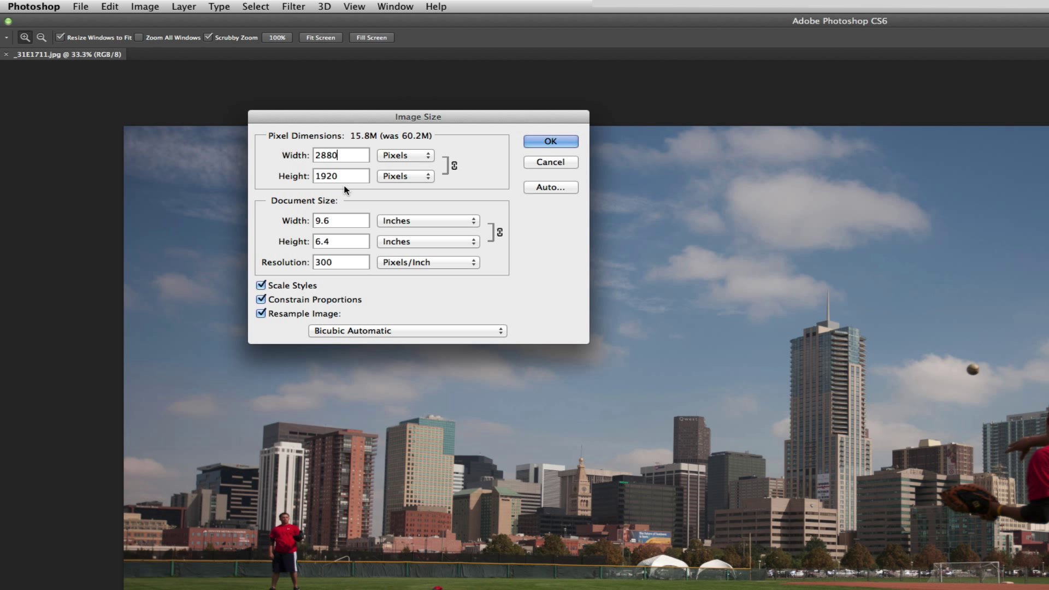
{"action": "left_click", "coordinate": [561, 145]}
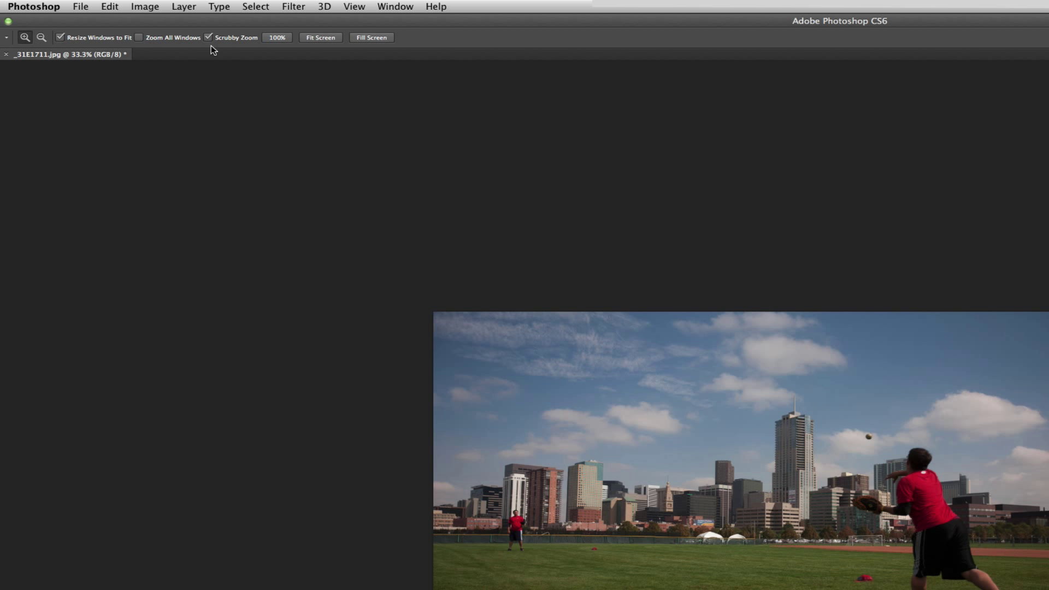
Set the image resolution to 72 pixels/inch with Resample Image turned off.
{"action": "left_click", "coordinate": [151, 5]}
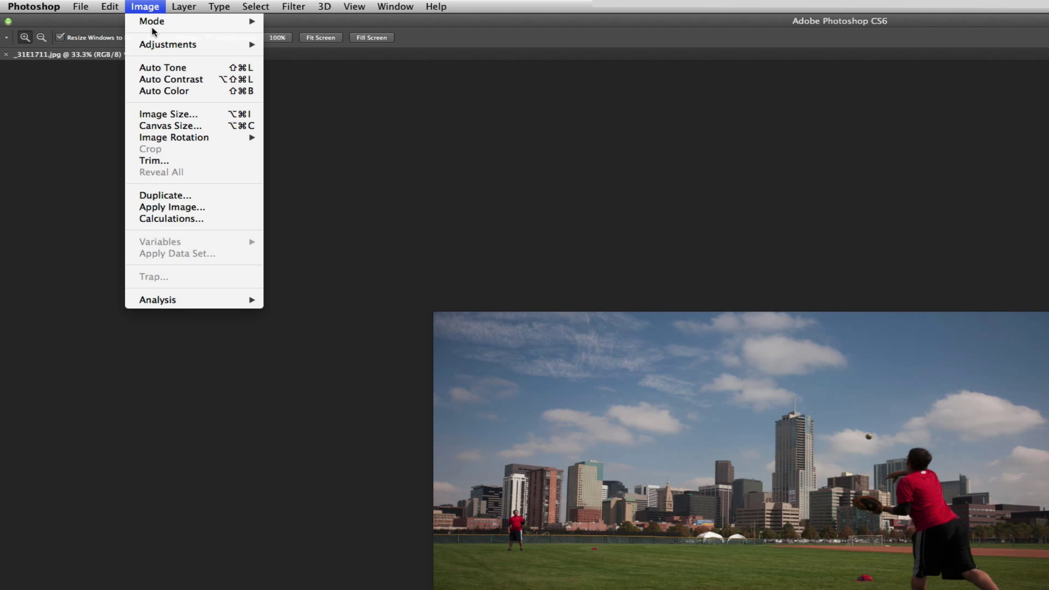
{"action": "mouse_move", "coordinate": [184, 131]}
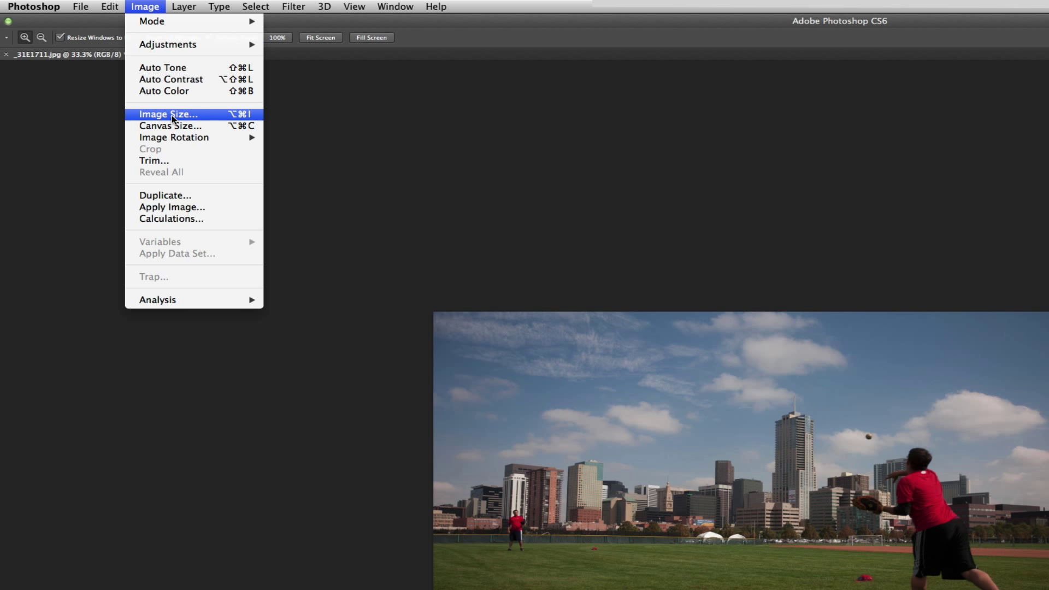
{"action": "left_click", "coordinate": [173, 114]}
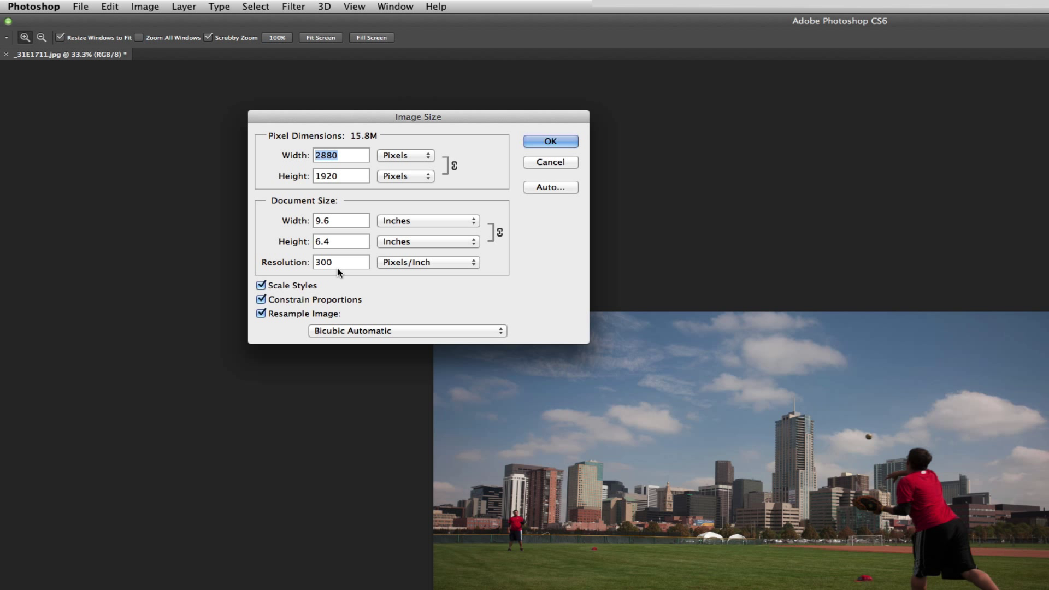
{"action": "left_click", "coordinate": [292, 289]}
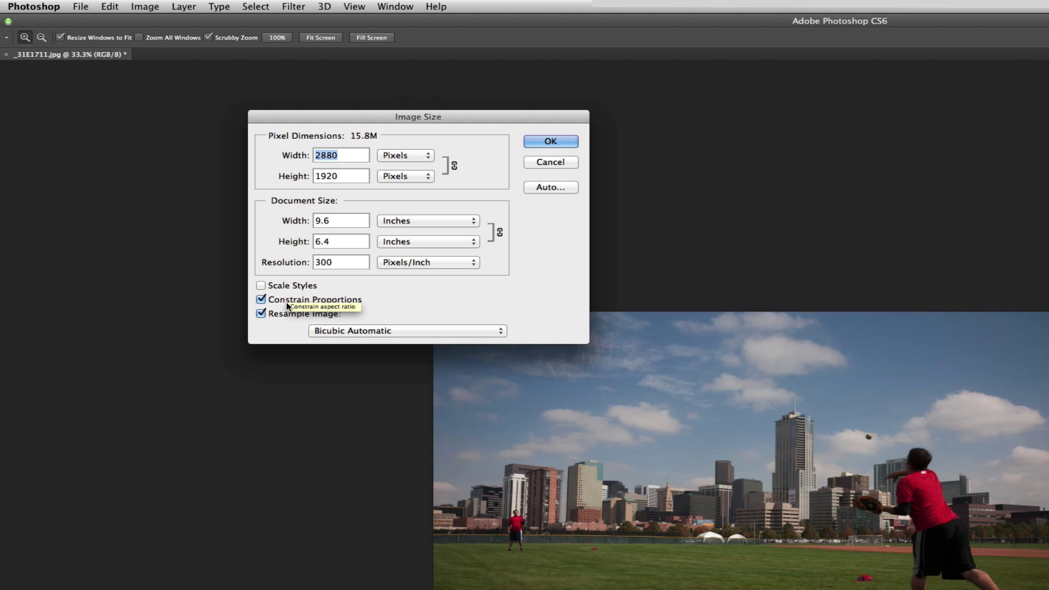
{"action": "left_click", "coordinate": [288, 302]}
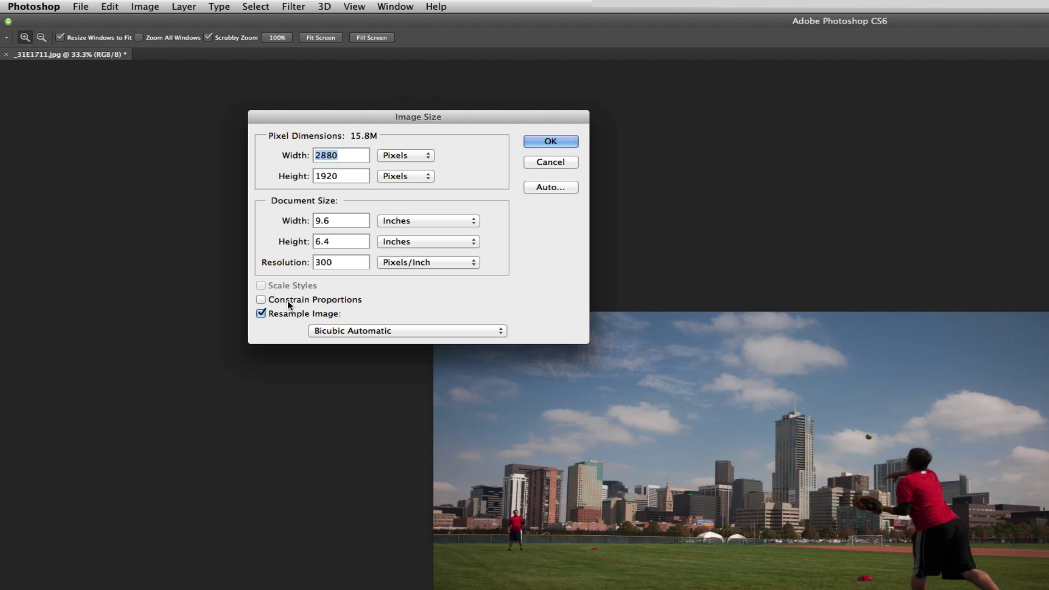
{"action": "left_click", "coordinate": [278, 315]}
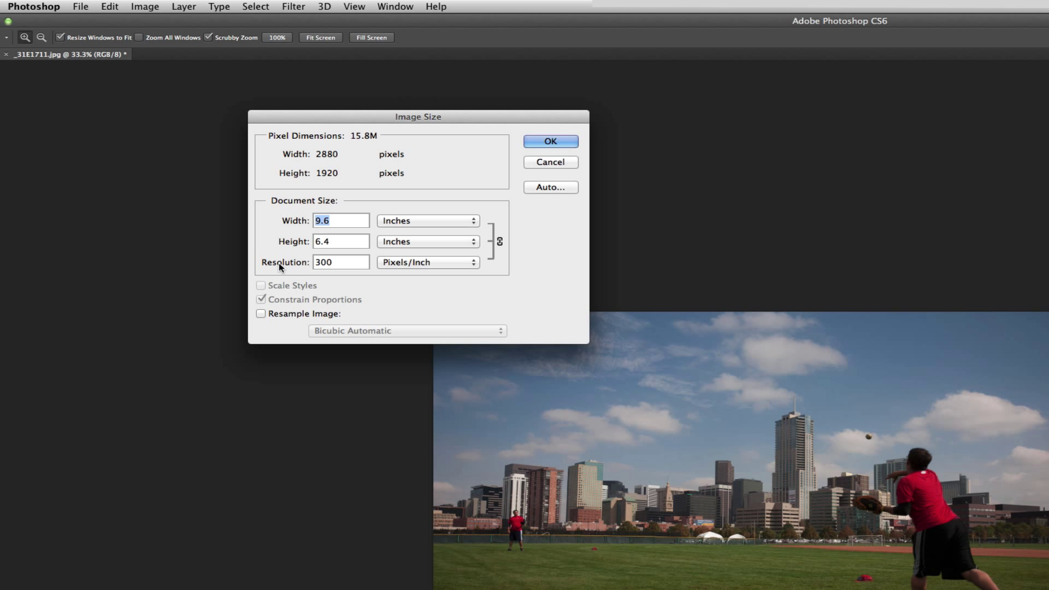
{"action": "double_click", "coordinate": [338, 265]}
{"action": "type", "text": "72"}
{"action": "left_click", "coordinate": [543, 141]}
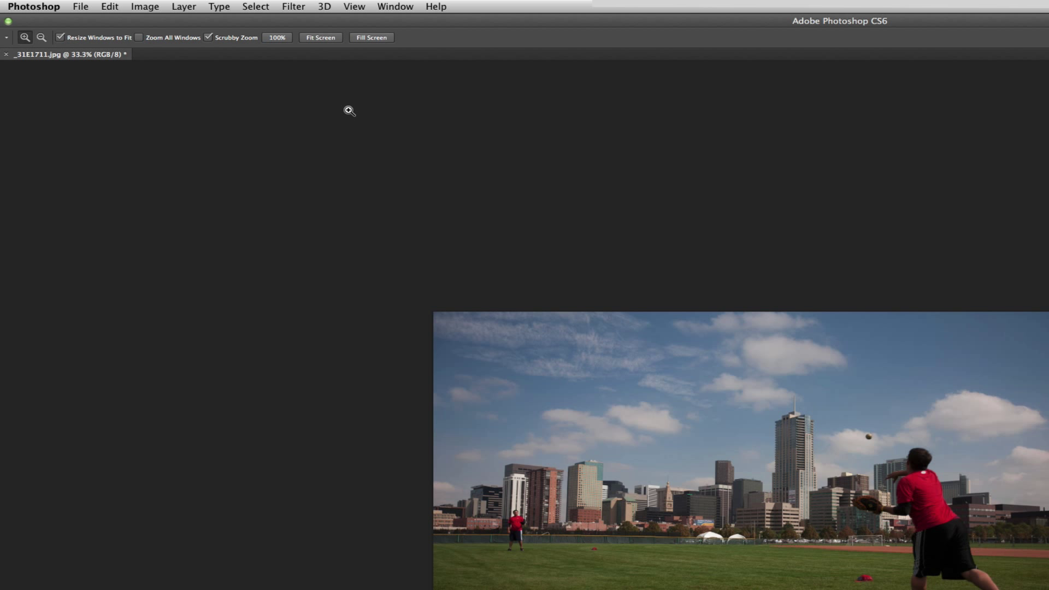
{"action": "left_click", "coordinate": [149, 7]}
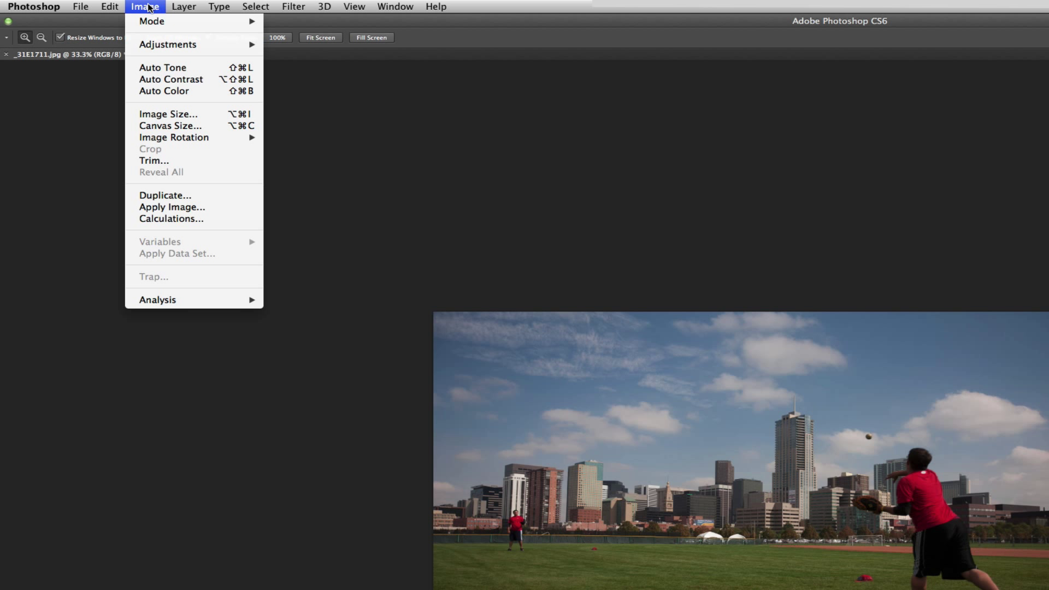
{"action": "left_click", "coordinate": [149, 7]}
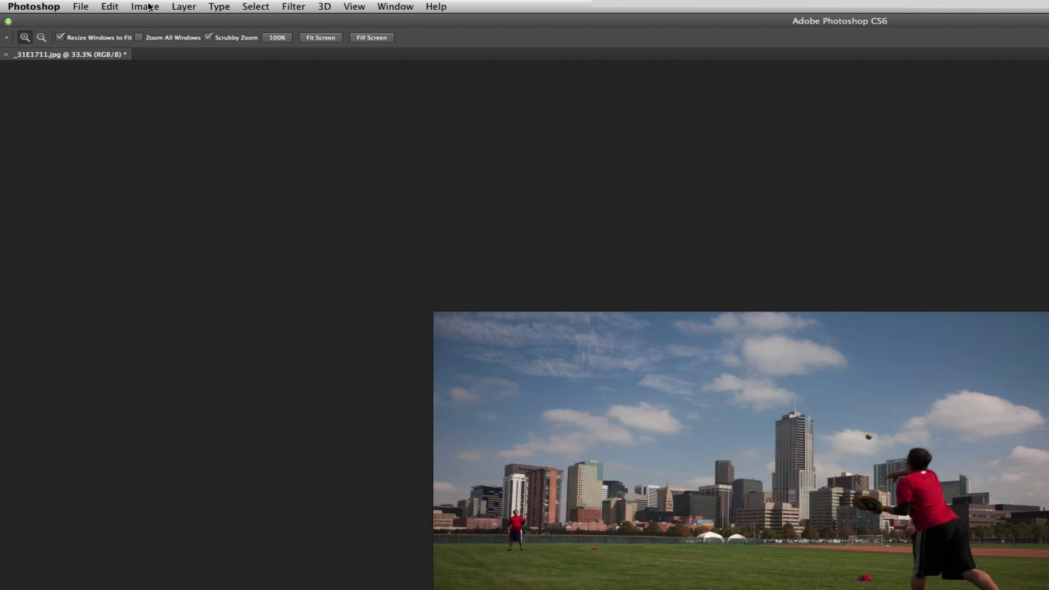
{"action": "left_click", "coordinate": [110, 5]}
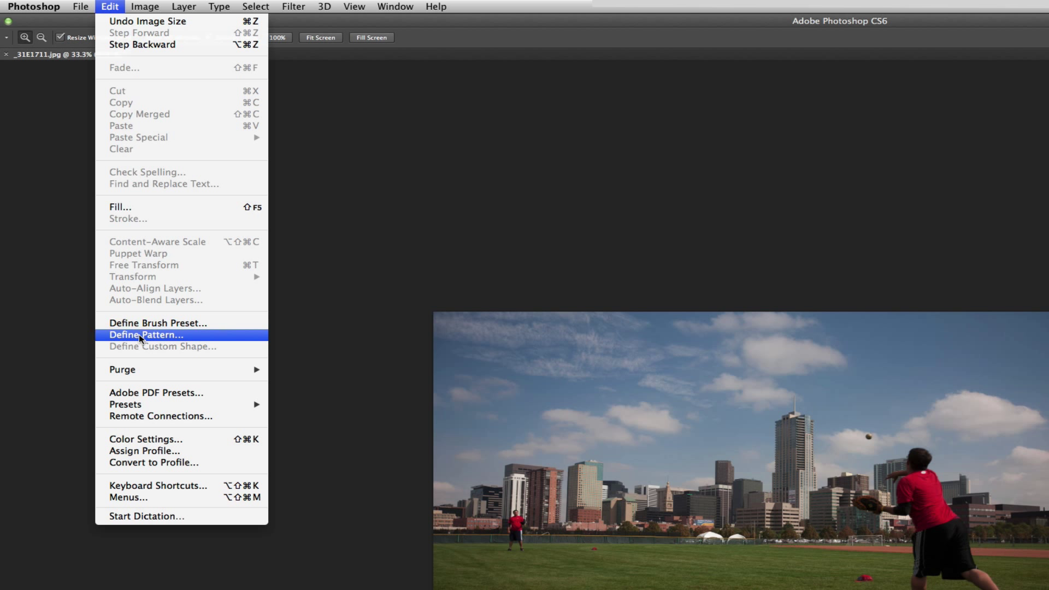
{"action": "mouse_move", "coordinate": [59, 5]}
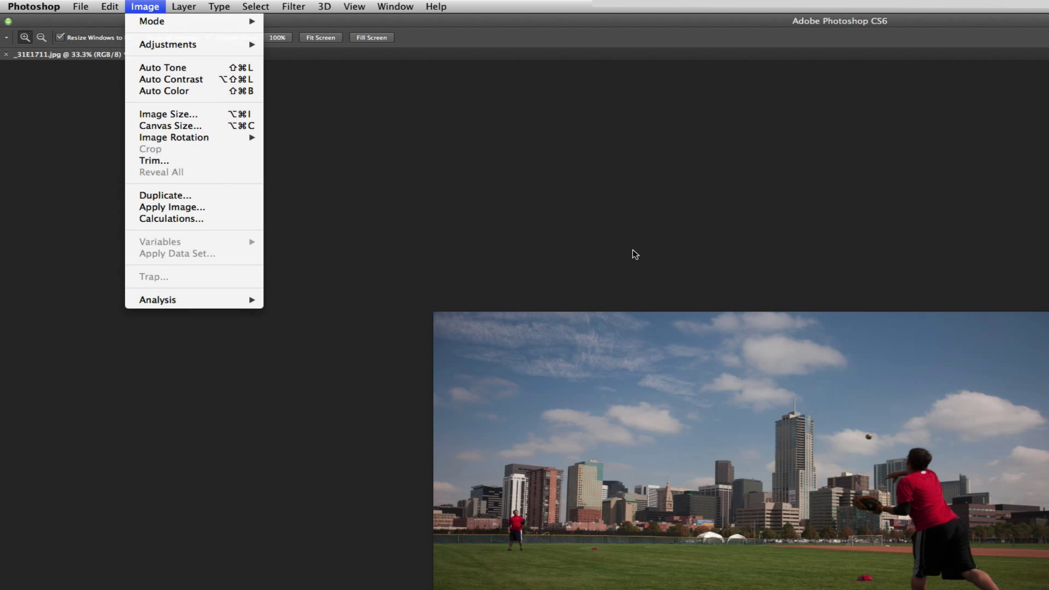
{"action": "left_click", "coordinate": [634, 243]}
Convert the photo's color profile to Adobe RGB (1998), keeping the Adobe (ACE) engine and Relative Colorimetric intent.
{"action": "left_click", "coordinate": [112, 6]}
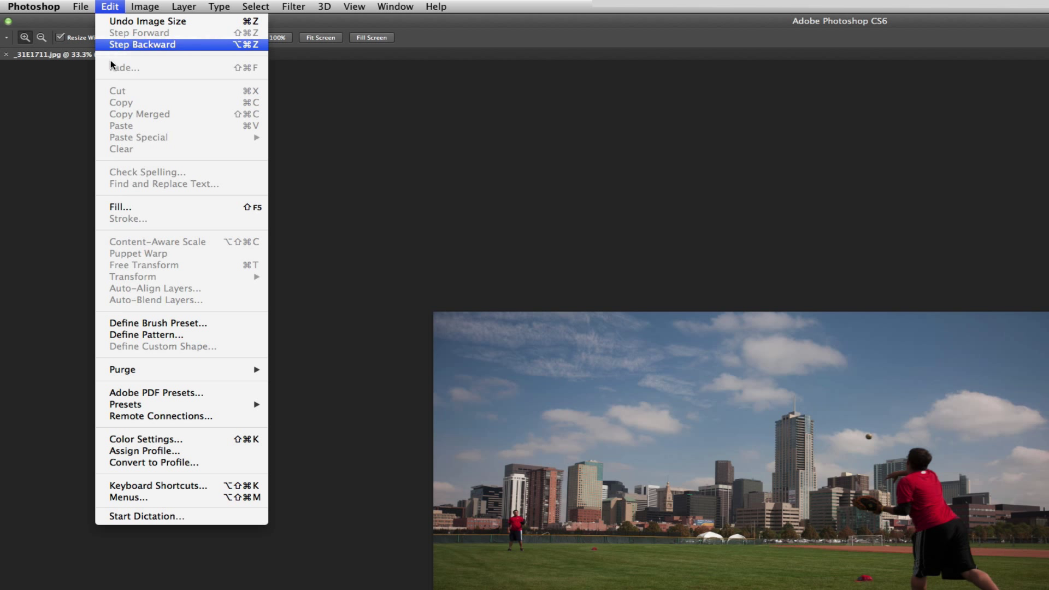
{"action": "left_click", "coordinate": [181, 463]}
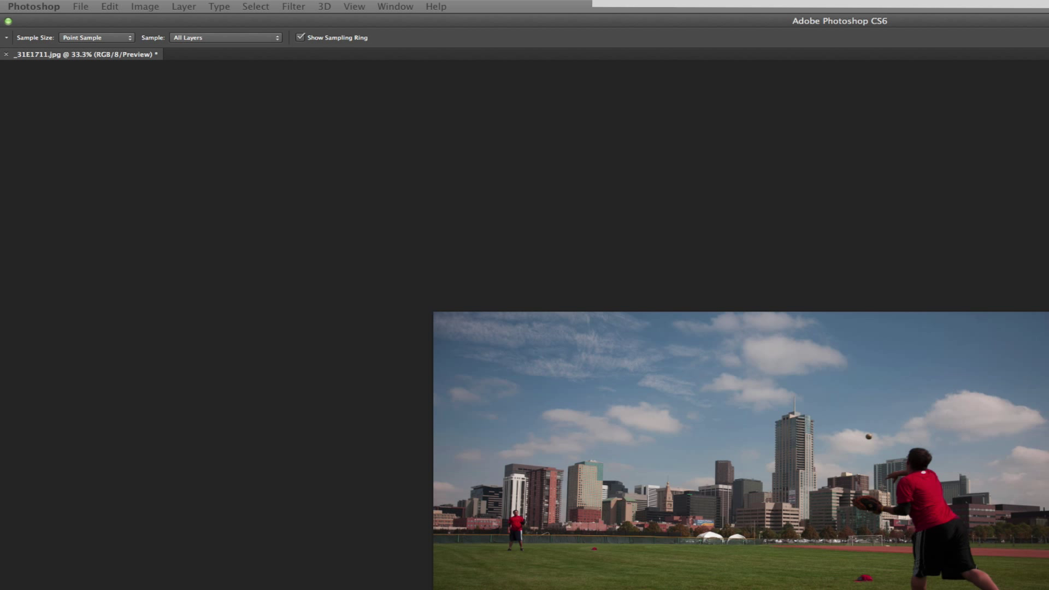
{"action": "left_click_drag", "start_coordinate": [319, 244], "coordinate": [496, 189]}
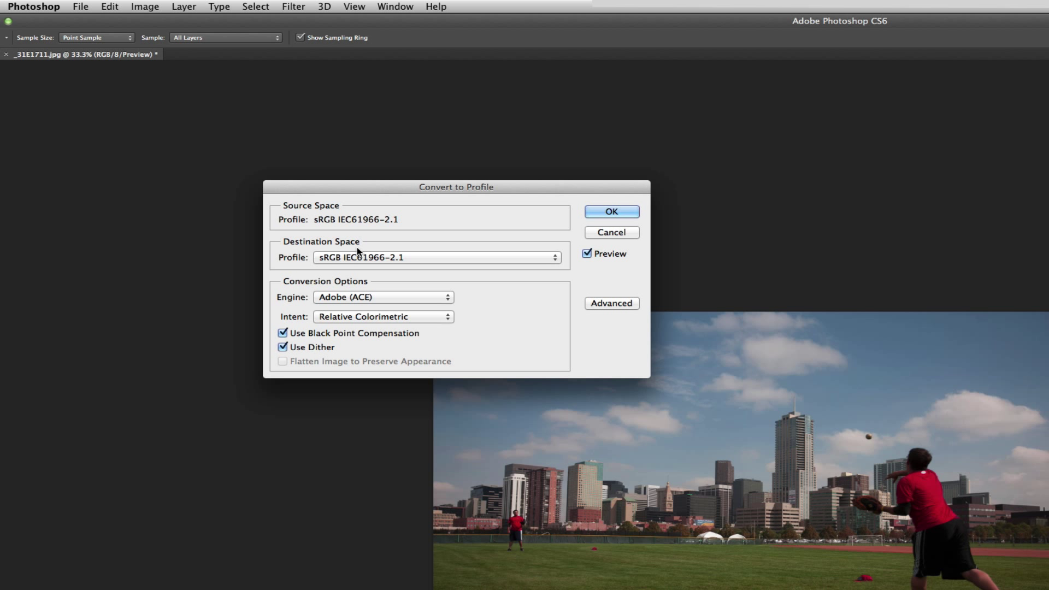
{"action": "left_click", "coordinate": [413, 257]}
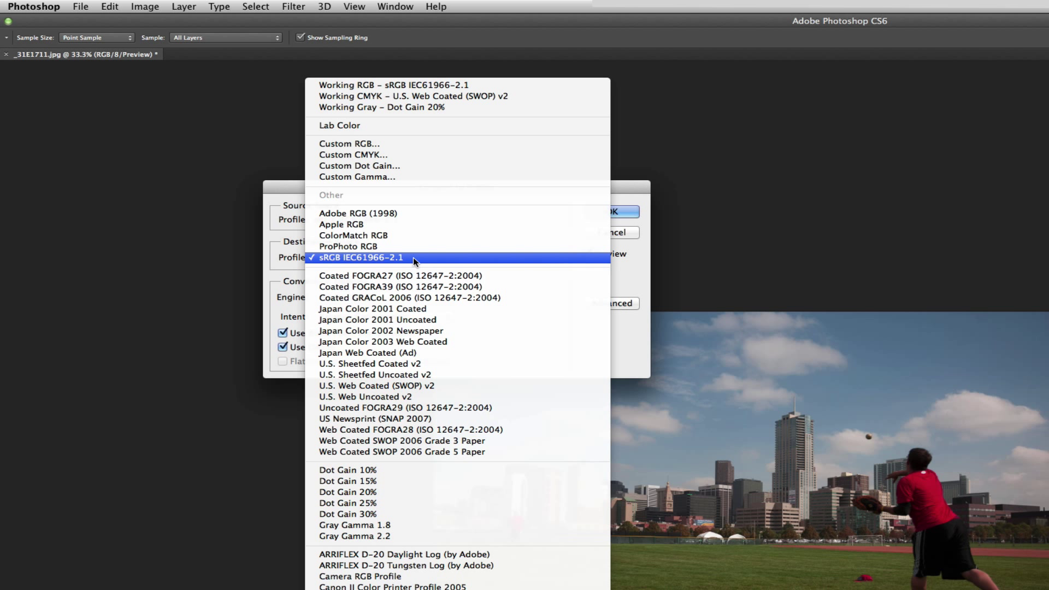
{"action": "left_click", "coordinate": [417, 214]}
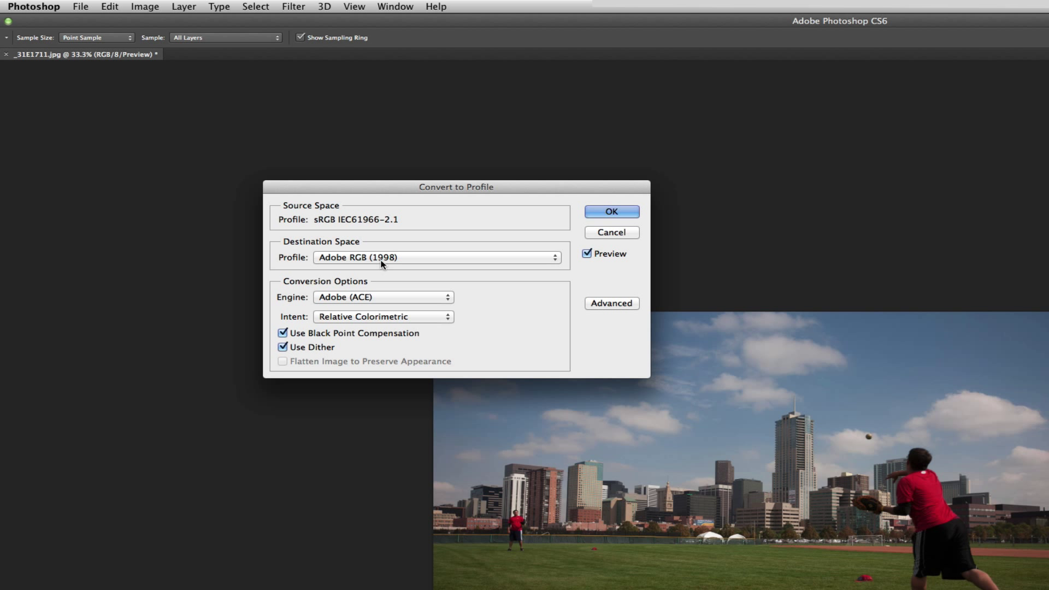
{"action": "left_click", "coordinate": [610, 213]}
{"action": "key", "text": "z"}
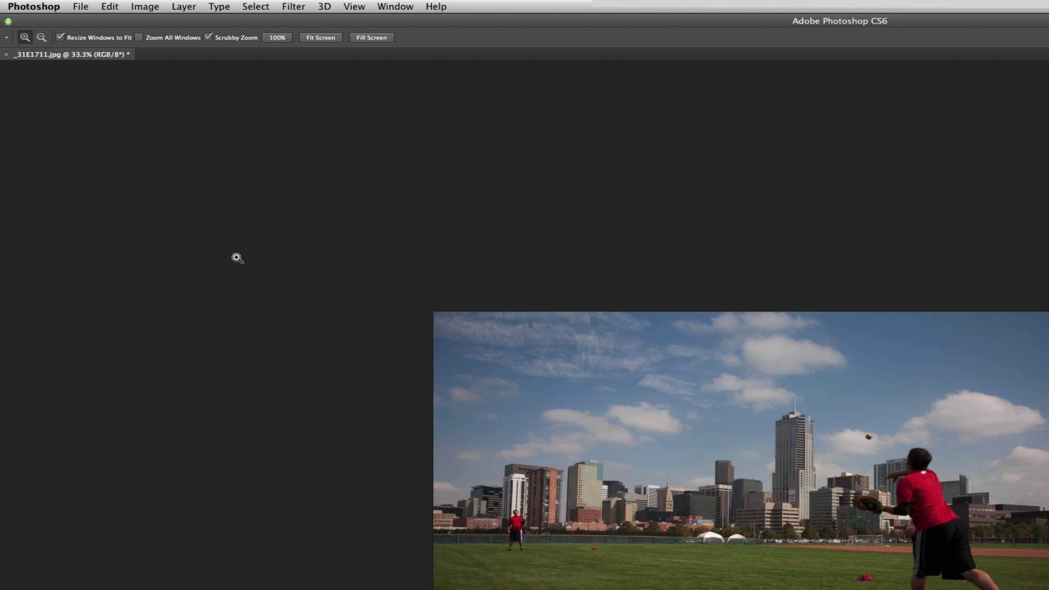
Start saving the photo under Save As and set InternalDrive as the save location.
{"action": "left_click", "coordinate": [80, 6]}
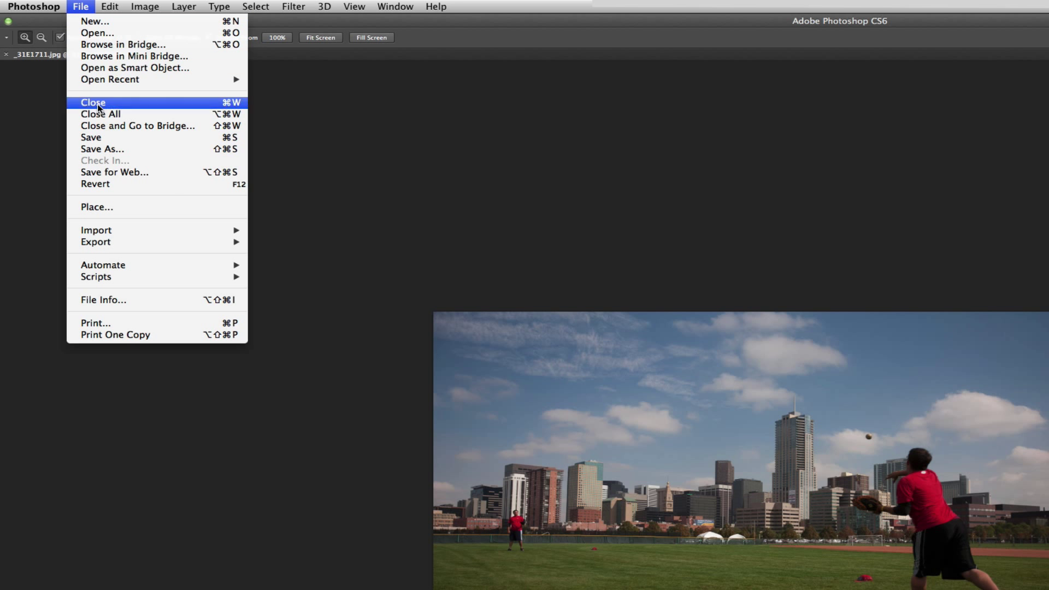
{"action": "left_click", "coordinate": [152, 149]}
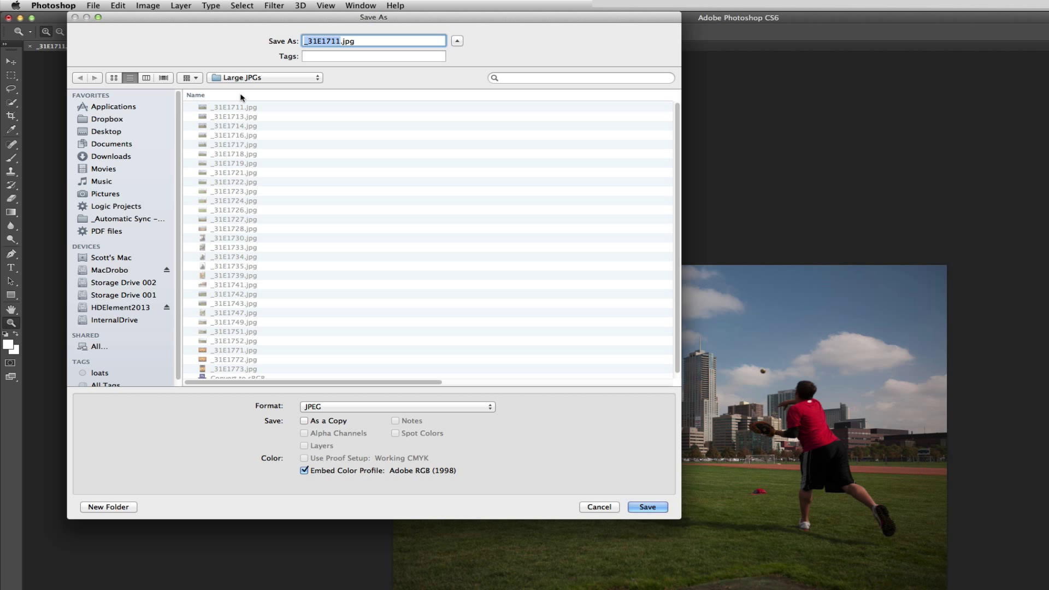
{"action": "left_click", "coordinate": [293, 80]}
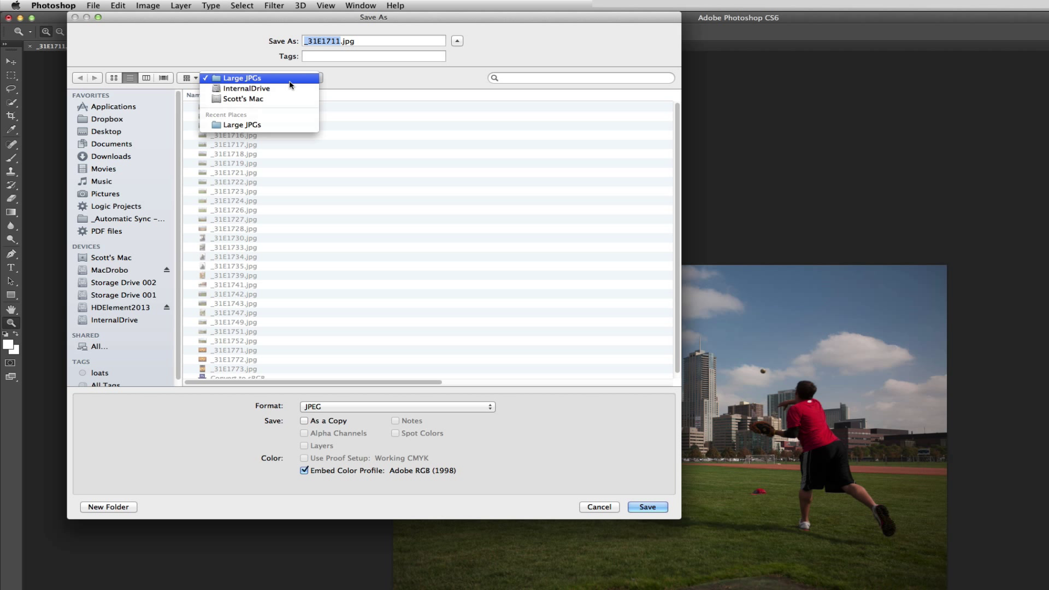
{"action": "left_click", "coordinate": [288, 88]}
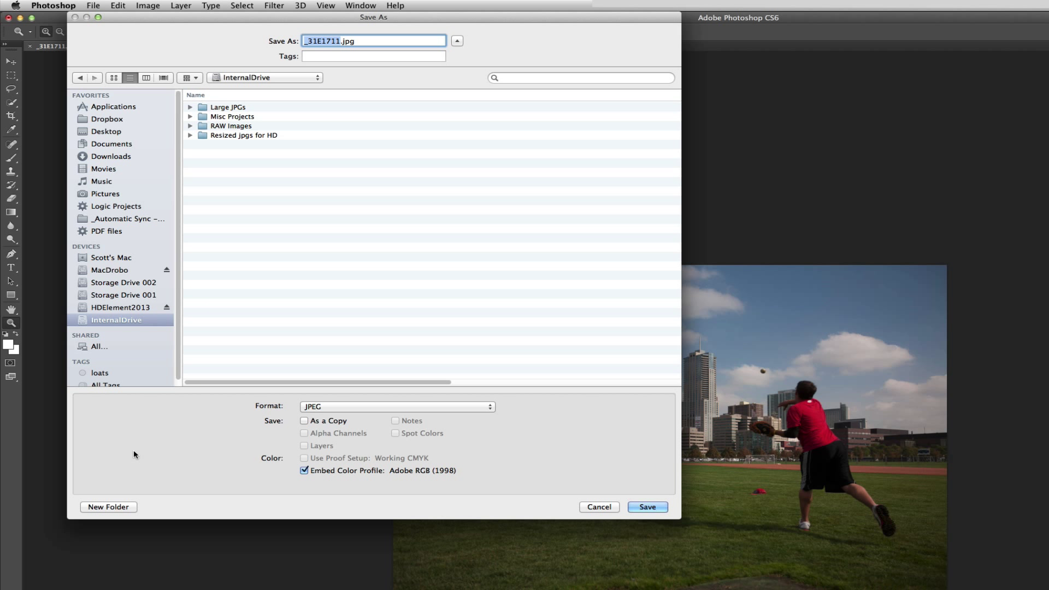
Create a new folder named "Resized Images" on InternalDrive as the save destination.
{"action": "left_click", "coordinate": [127, 508]}
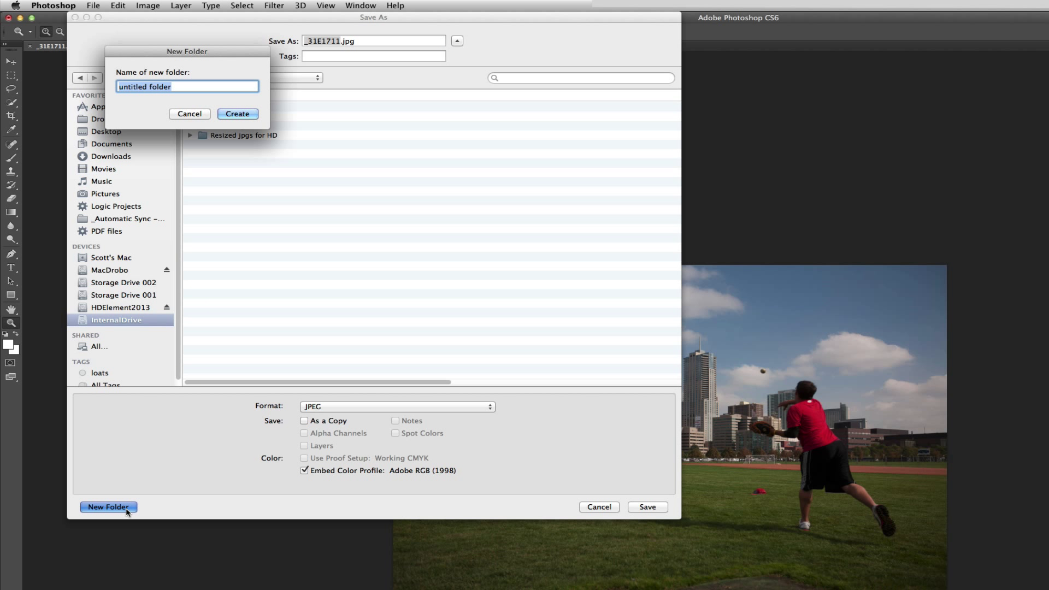
{"action": "type", "text": "Ema"}
{"action": "key", "text": "BackSpace"}
{"action": "key", "text": "BackSpace"}
{"action": "key", "text": "BackSpace"}
{"action": "type", "text": "Resiz"}
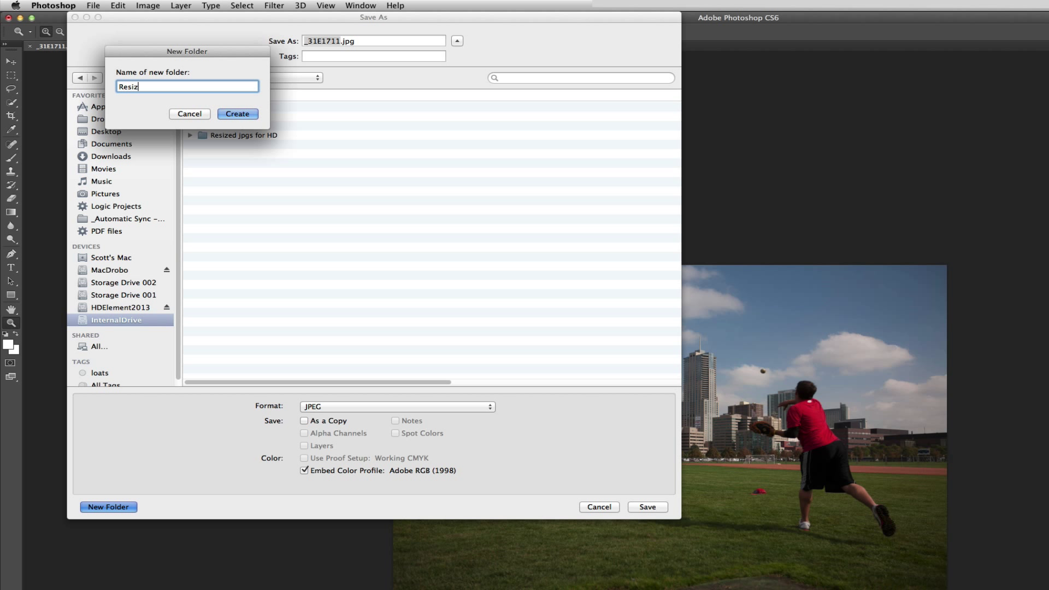
{"action": "type", "text": "ed "}
{"action": "type", "text": "Images f"}
{"action": "type", "text": "or HD"}
{"action": "type", "text": "Images"}
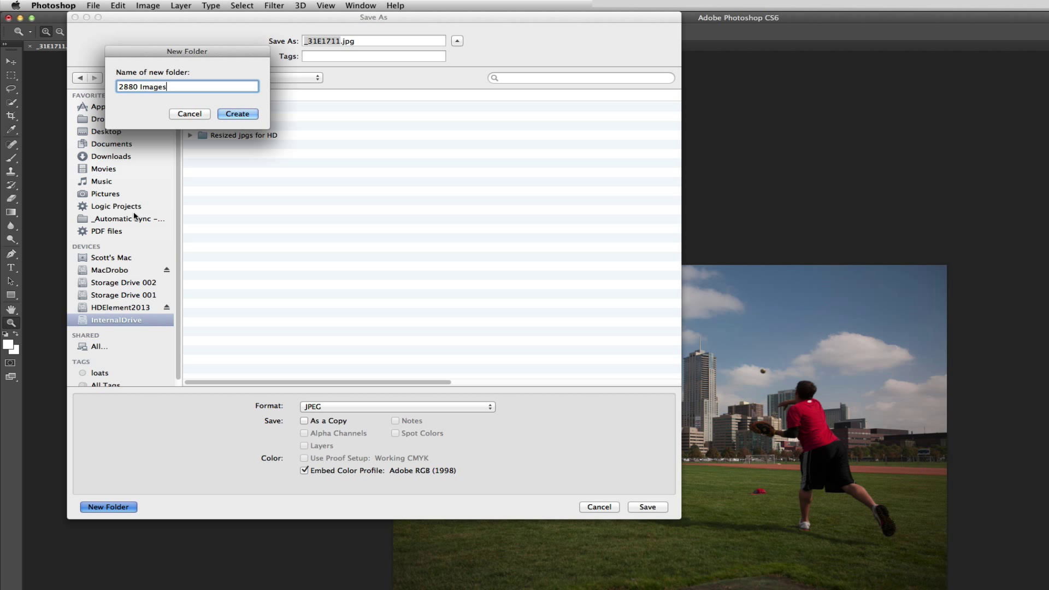
{"action": "triple_click", "coordinate": [174, 86]}
{"action": "type", "text": "Resized Images"}
{"action": "key", "text": "Return"}
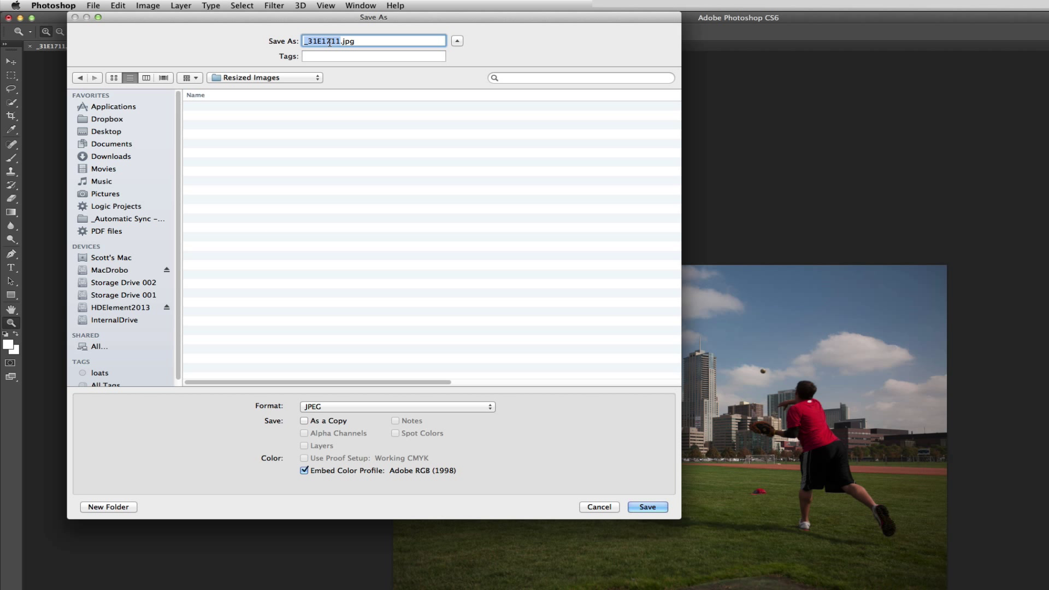
Save the photo in PNG format to the Resized Images folder with None / Fast compression.
{"action": "left_click", "coordinate": [655, 509]}
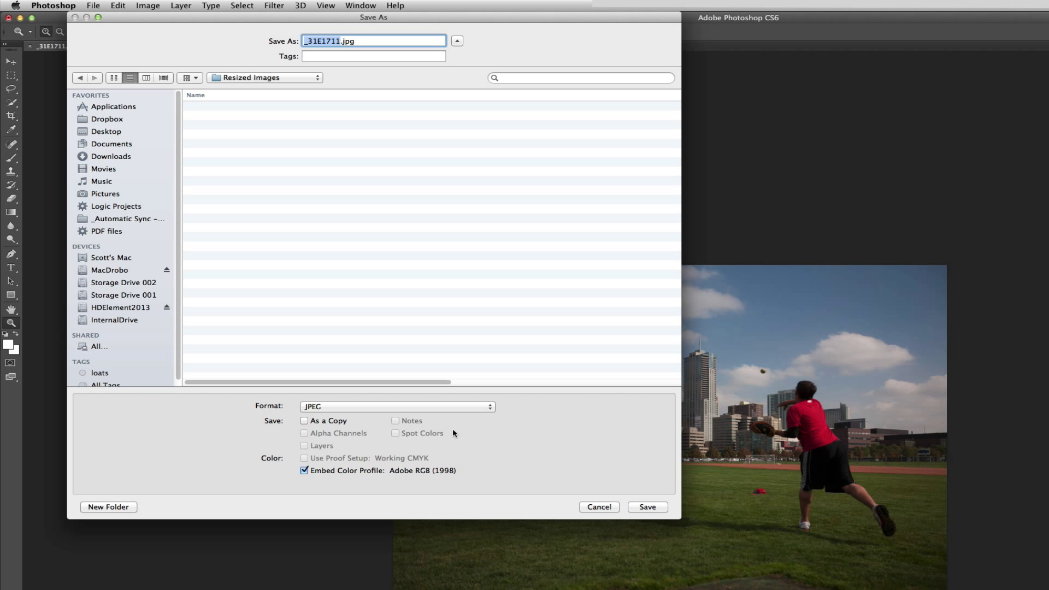
{"action": "left_click", "coordinate": [413, 407]}
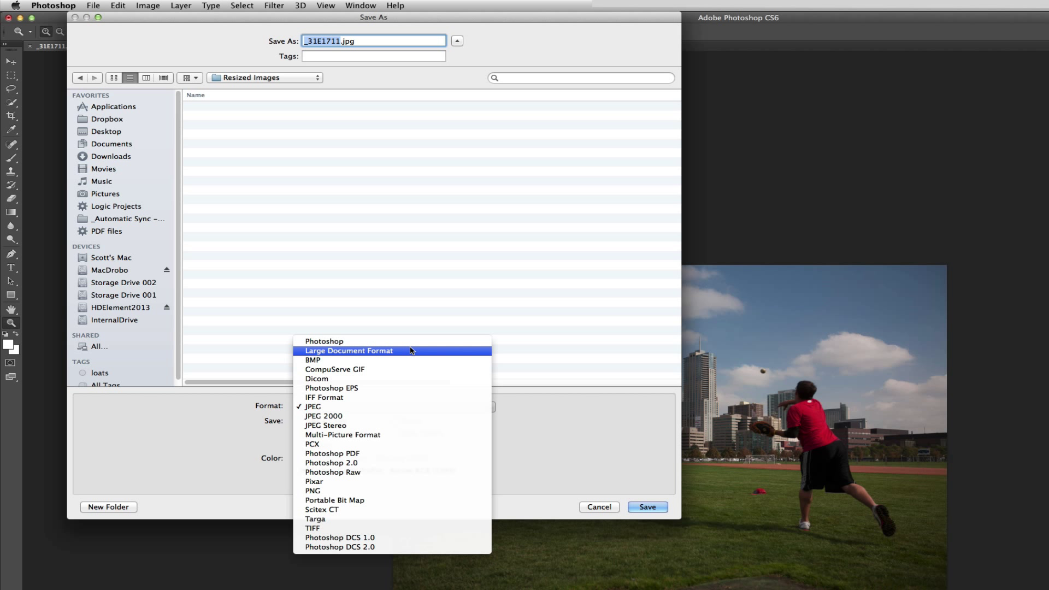
{"action": "left_click", "coordinate": [423, 492]}
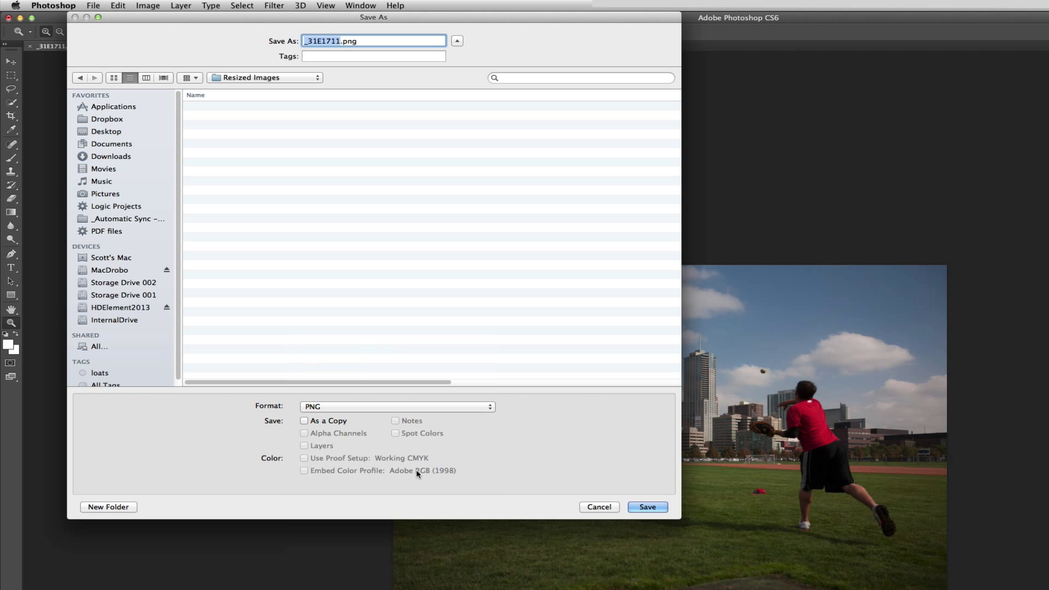
{"action": "left_click", "coordinate": [375, 407]}
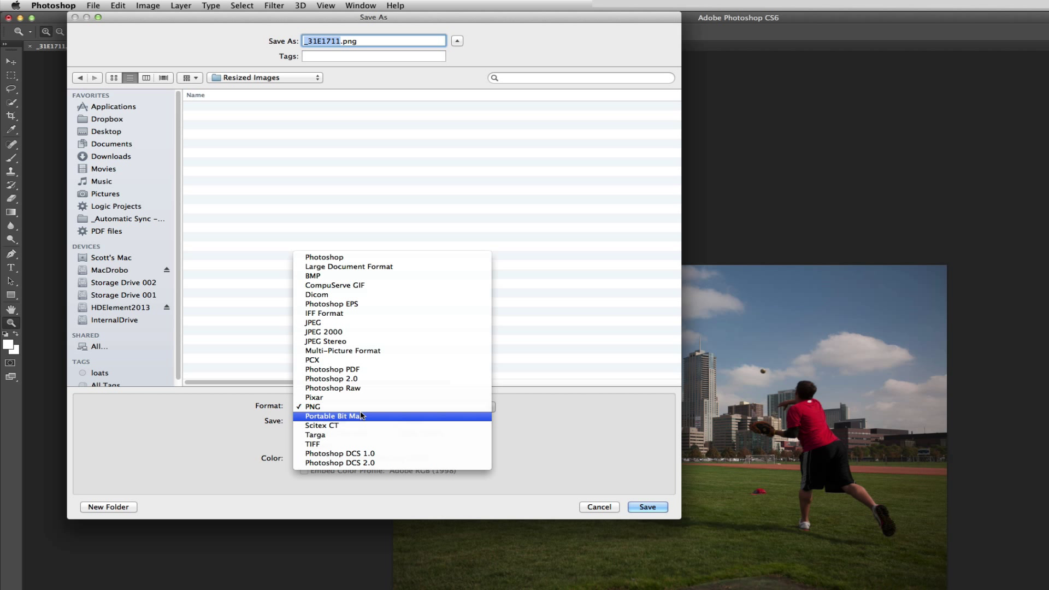
{"action": "left_click", "coordinate": [362, 406]}
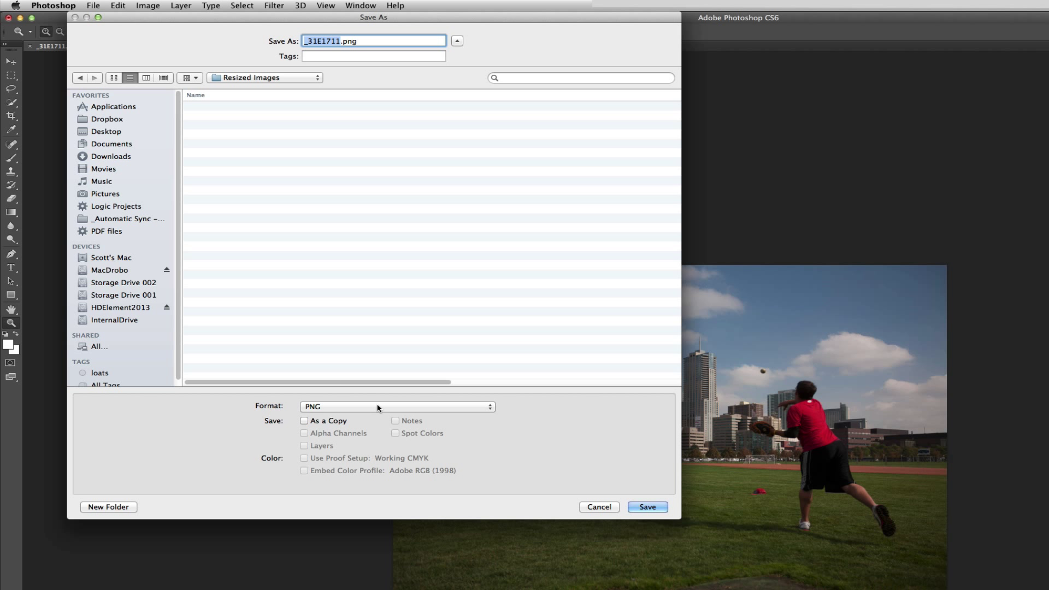
{"action": "left_click", "coordinate": [648, 508]}
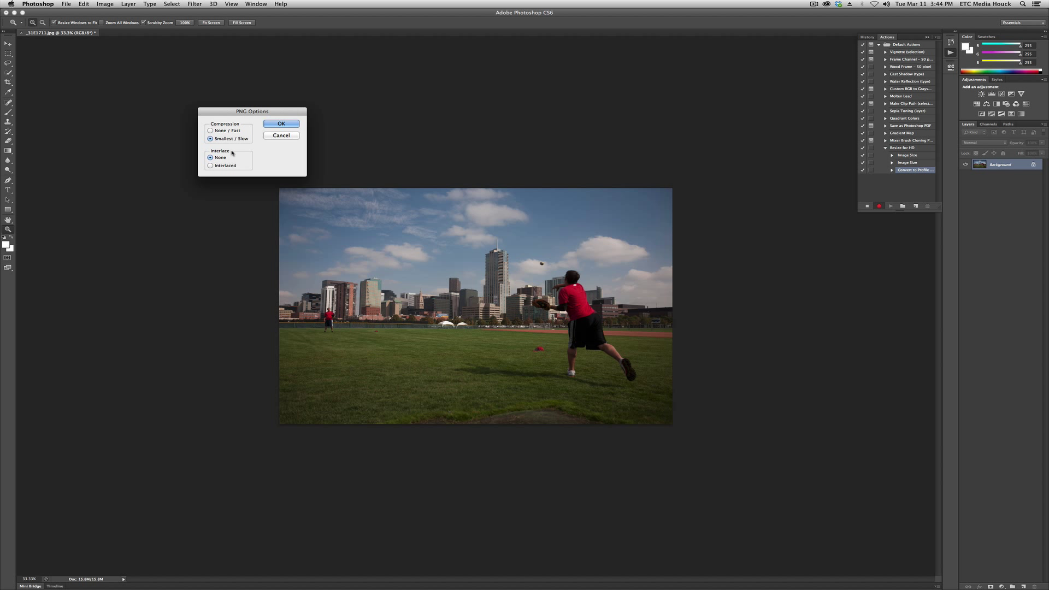
{"action": "left_click", "coordinate": [217, 132]}
{"action": "left_click", "coordinate": [282, 124]}
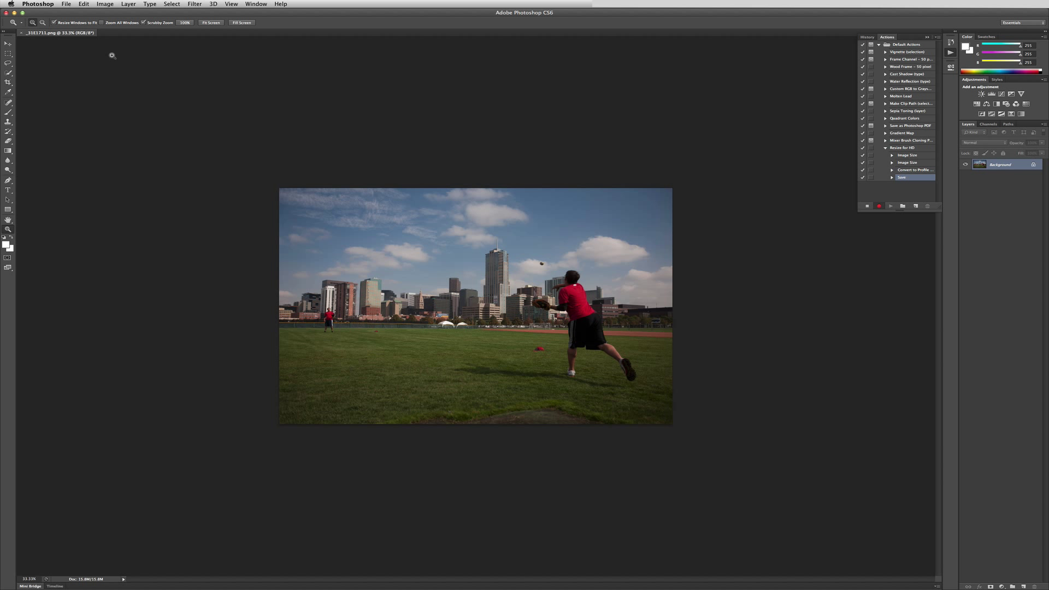
Close the saved photo and stop recording the "Resize for HD" action.
{"action": "left_click", "coordinate": [65, 3]}
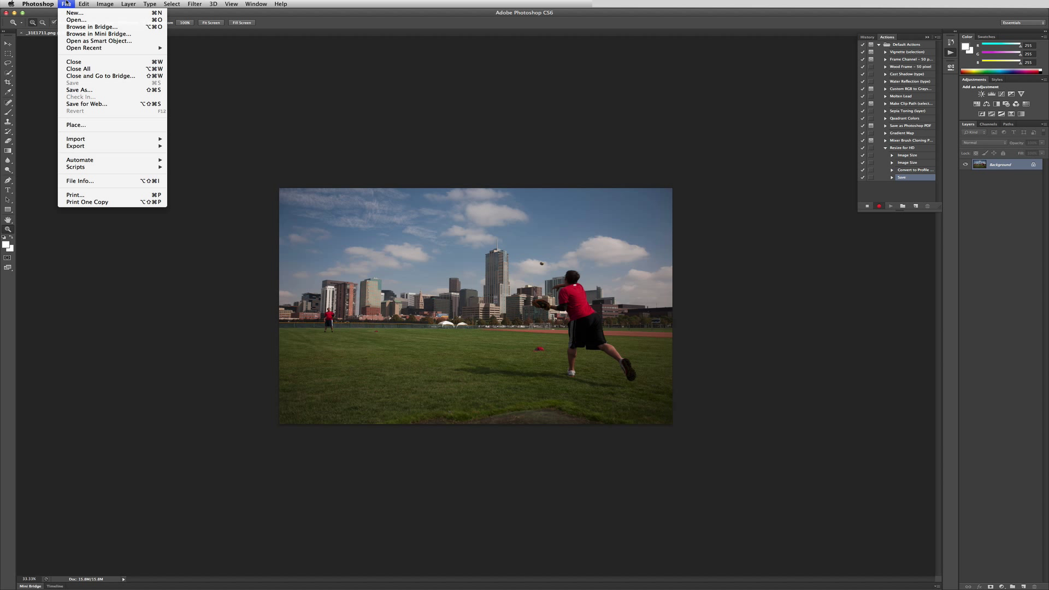
{"action": "left_click", "coordinate": [70, 61]}
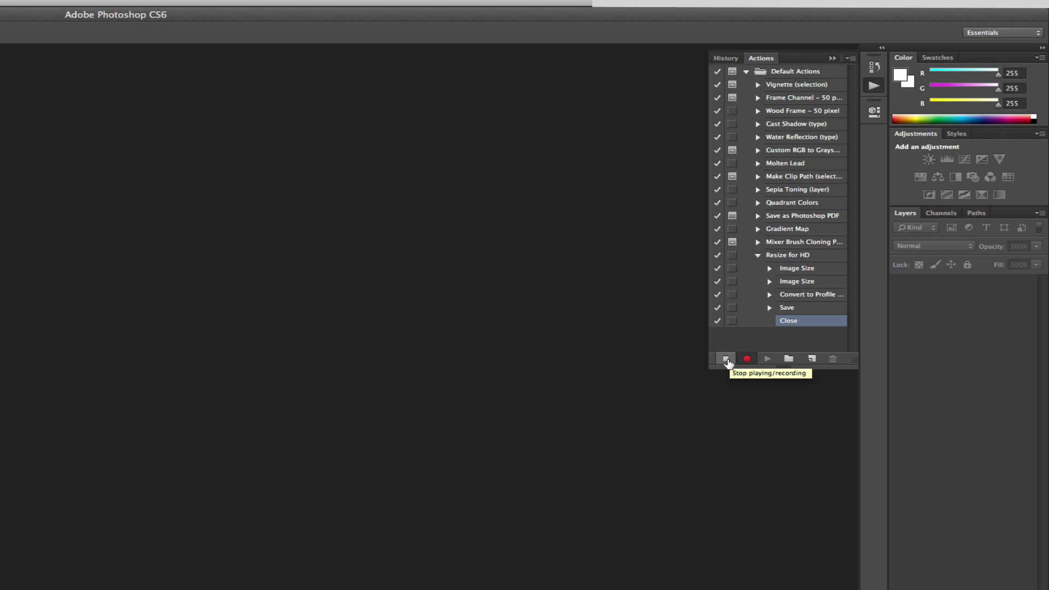
{"action": "left_click", "coordinate": [728, 361]}
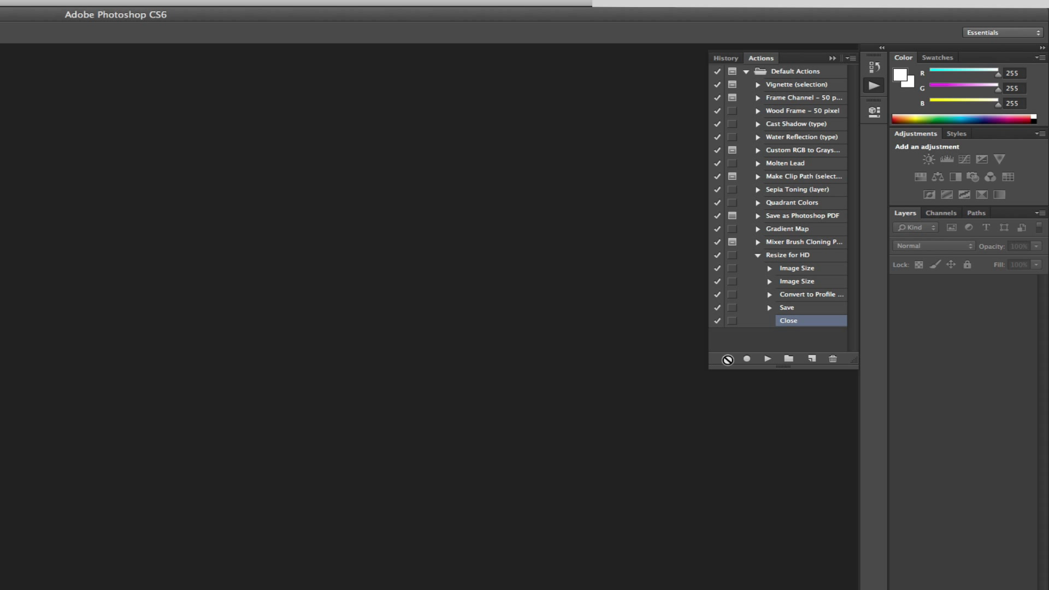